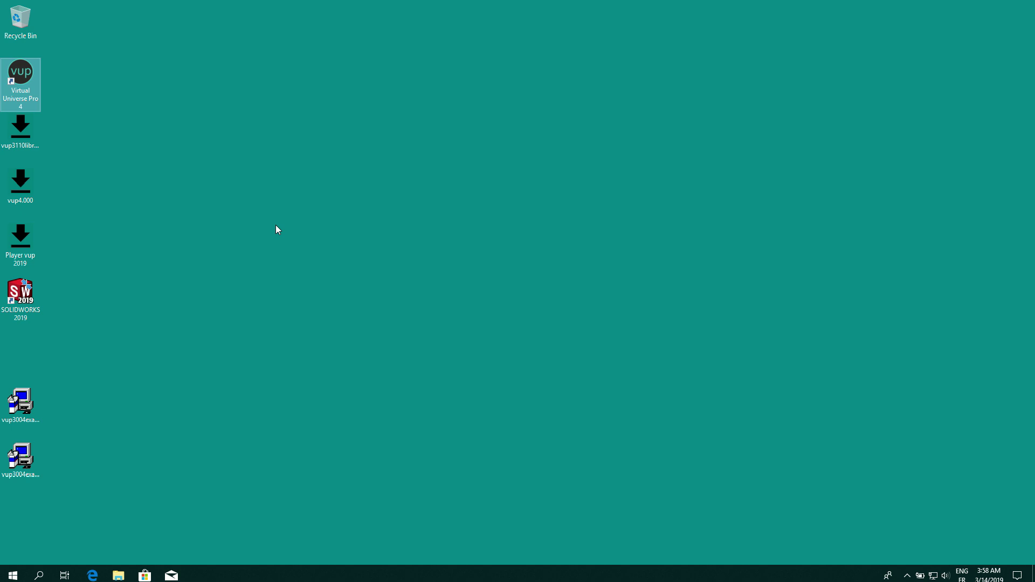
Launch SOLIDWORKS 2019 and choose to activate the product later.
{"action": "double_click", "coordinate": [27, 301]}
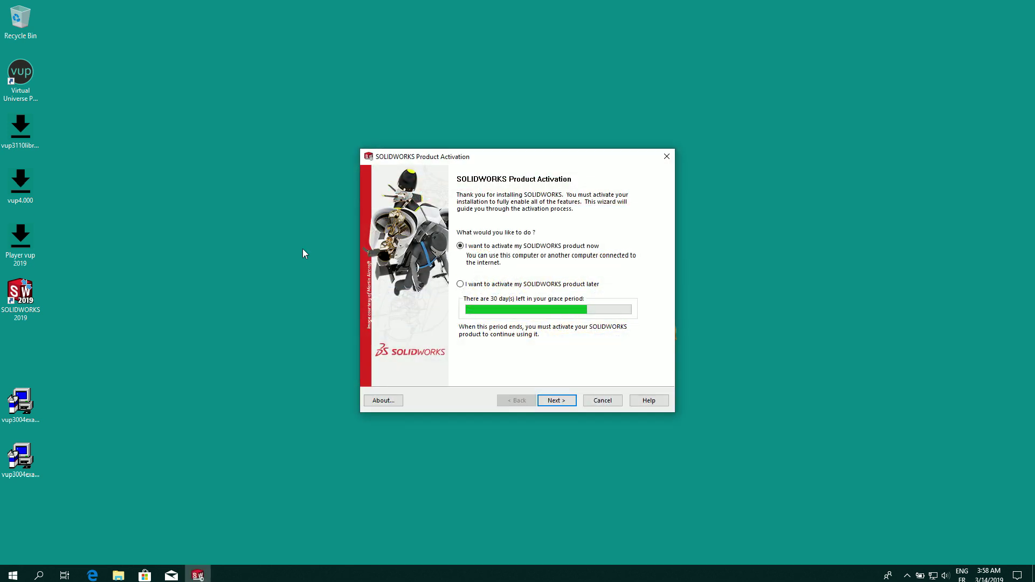
{"action": "left_click", "coordinate": [461, 284]}
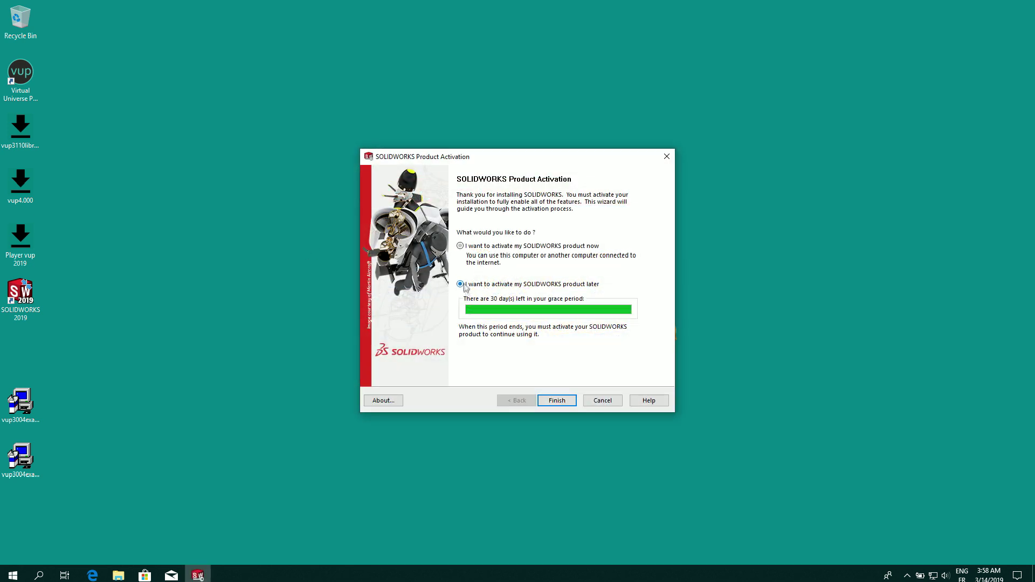
{"action": "left_click", "coordinate": [559, 401]}
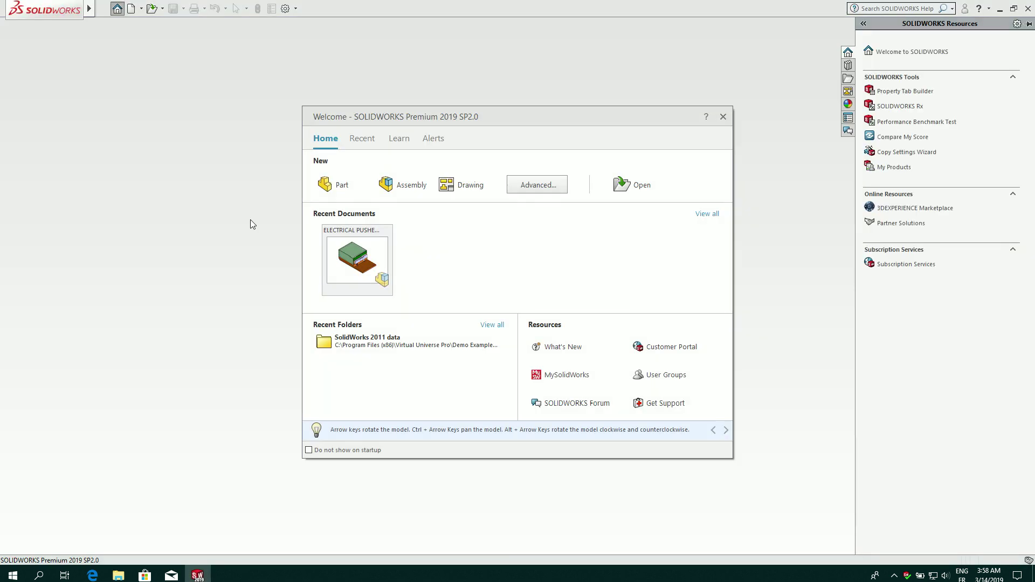
Open the recent ELECTRICAL PUSHER assembly read-only, suppressing all missing components, and dismiss the summary.
{"action": "left_click", "coordinate": [349, 253]}
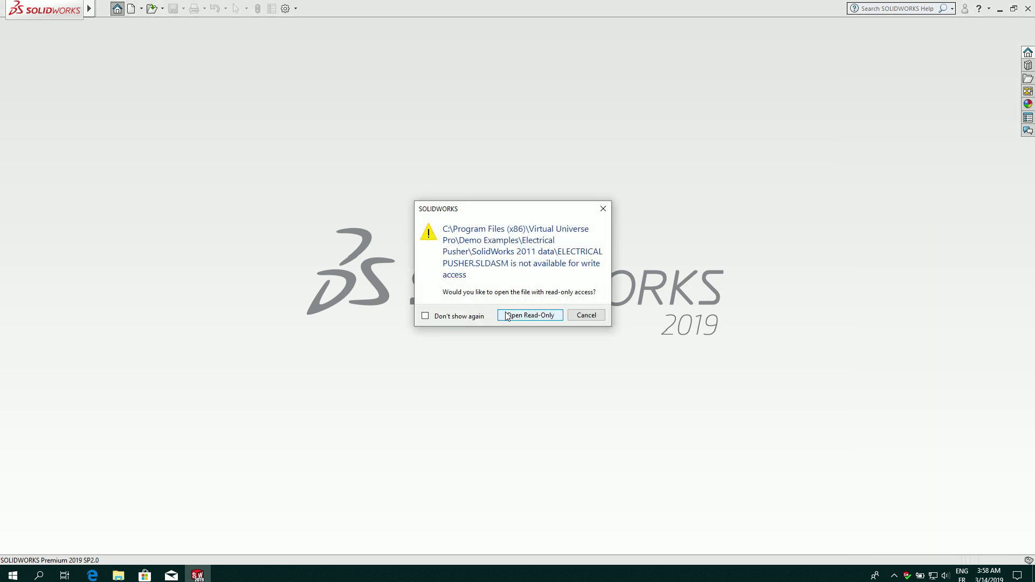
{"action": "left_click", "coordinate": [530, 315]}
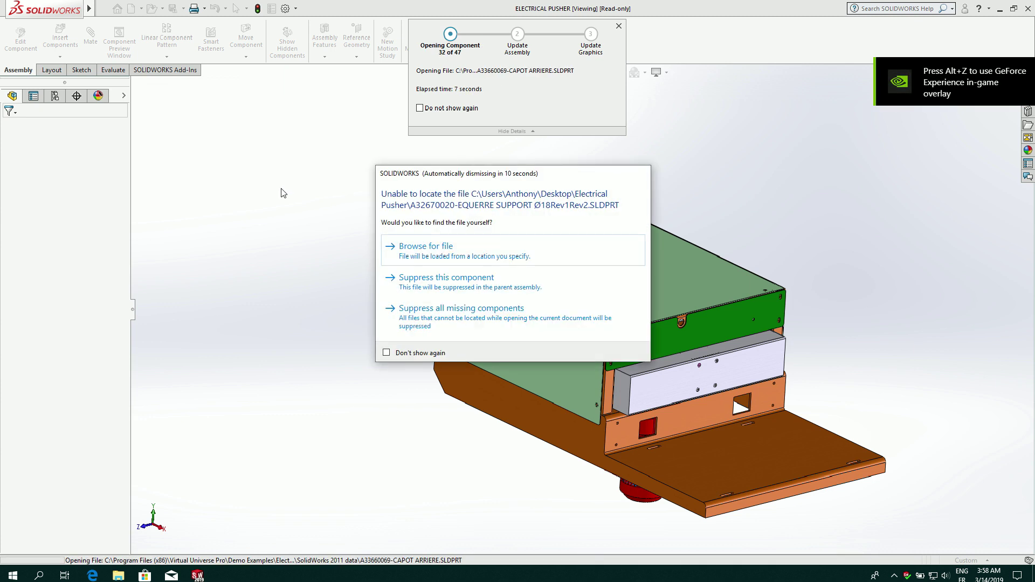
{"action": "left_click", "coordinate": [411, 312]}
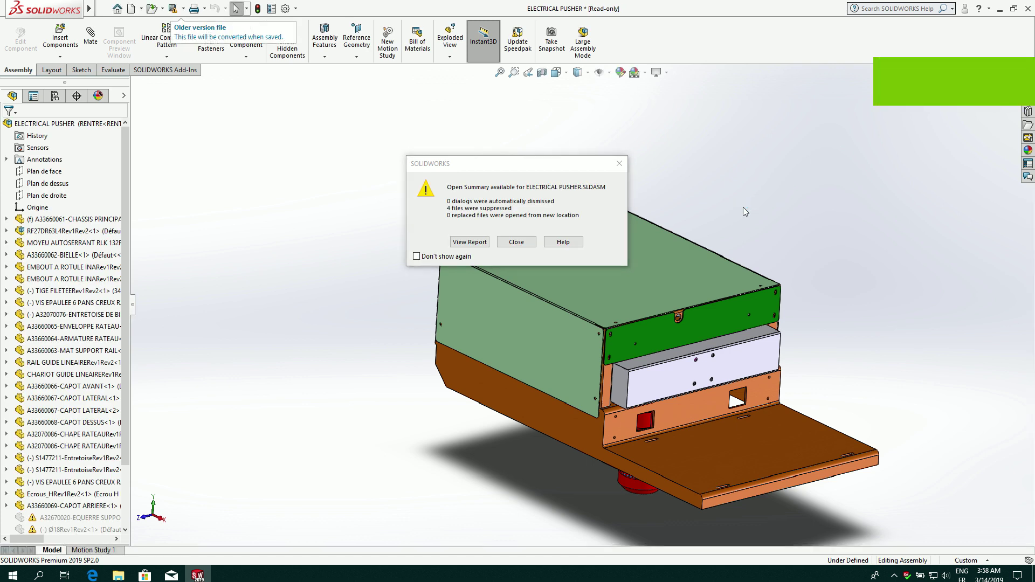
{"action": "left_click", "coordinate": [516, 242]}
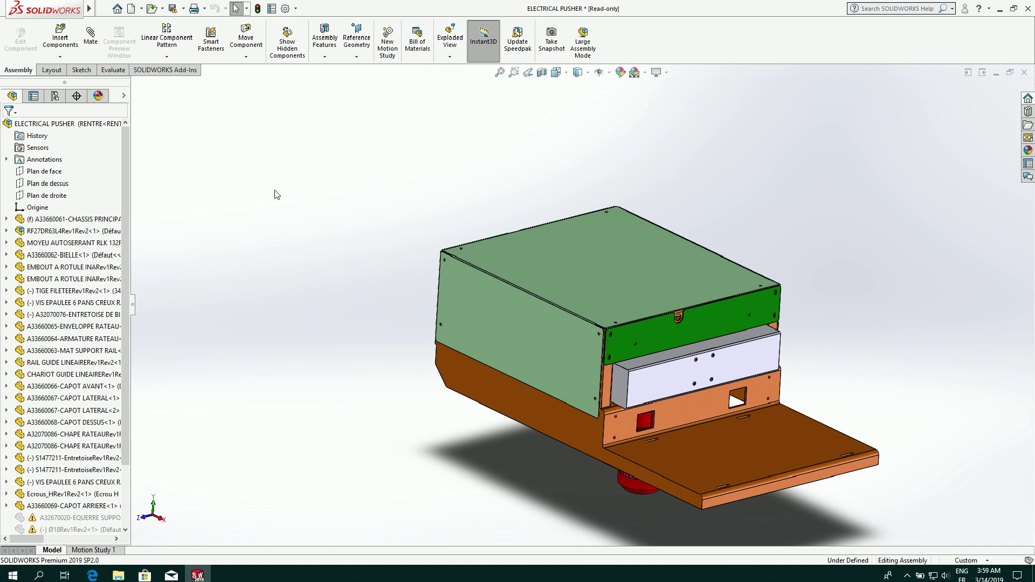
Bring up the File menu for the ELECTRICAL PUSHER assembly.
{"action": "left_click", "coordinate": [103, 9]}
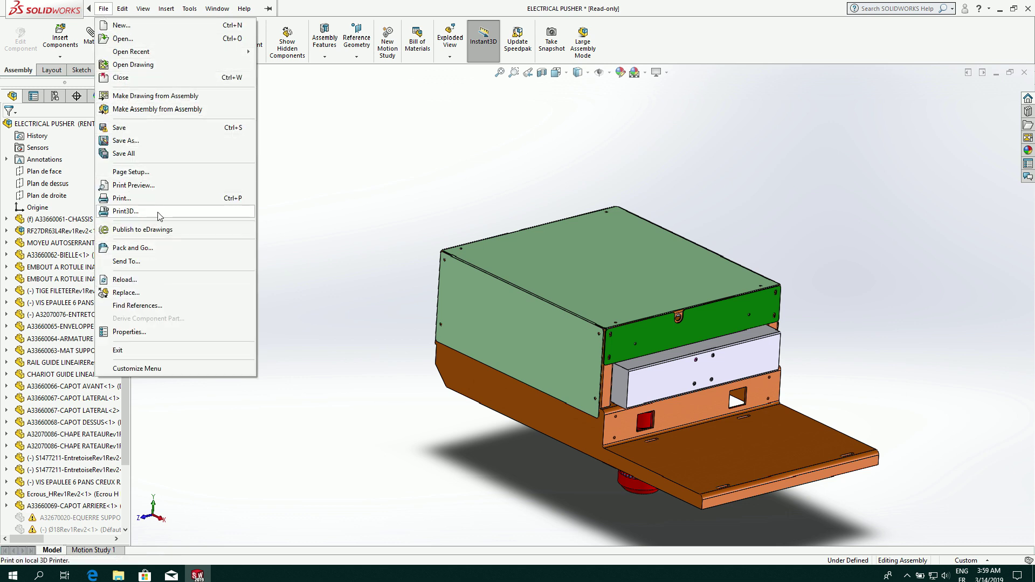
Review the Save As file-type list, cancel without saving, and minimize SOLIDWORKS.
{"action": "left_click", "coordinate": [126, 140]}
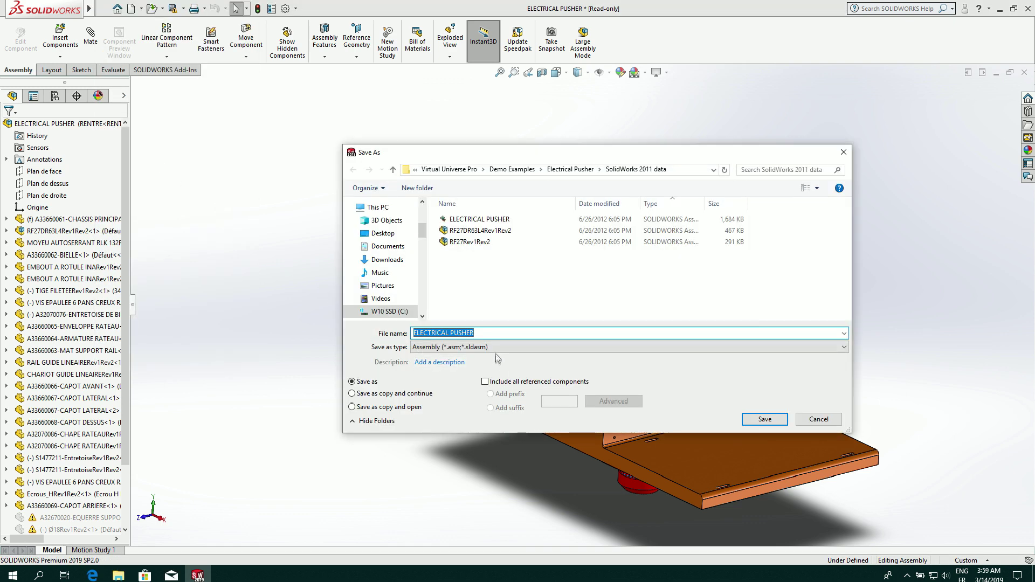
{"action": "left_click", "coordinate": [498, 347]}
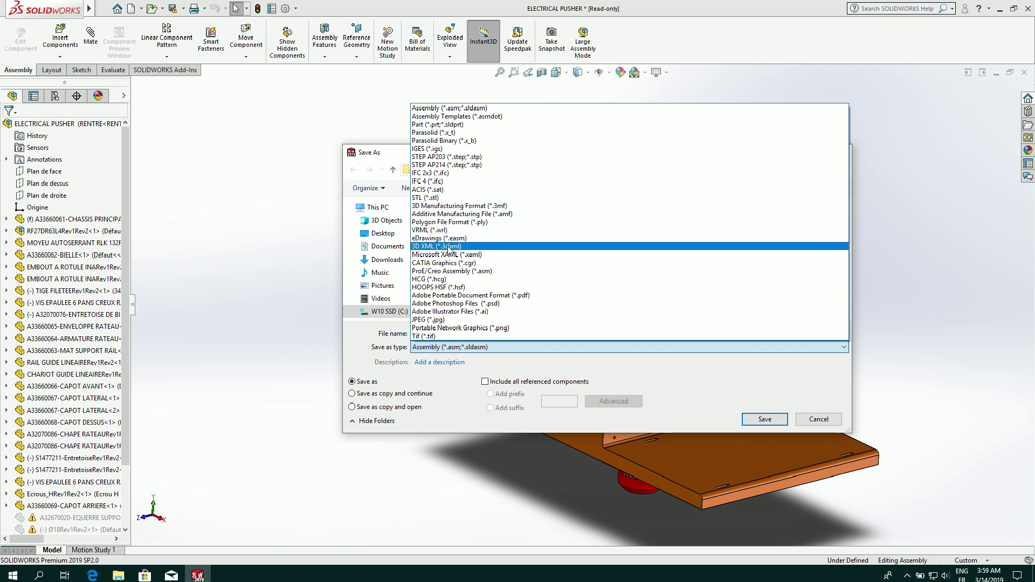
{"action": "left_click", "coordinate": [815, 423]}
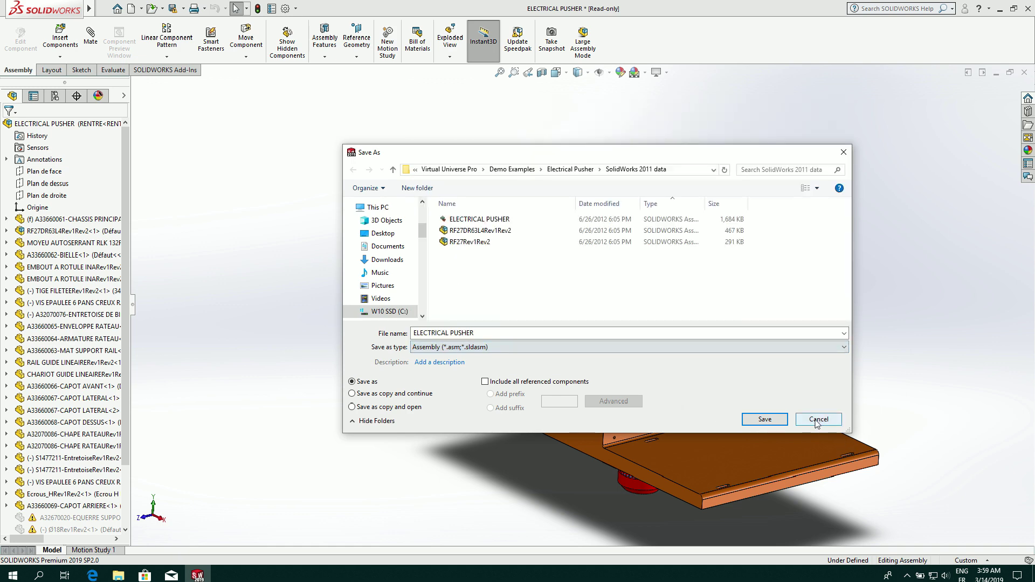
{"action": "left_click", "coordinate": [814, 422]}
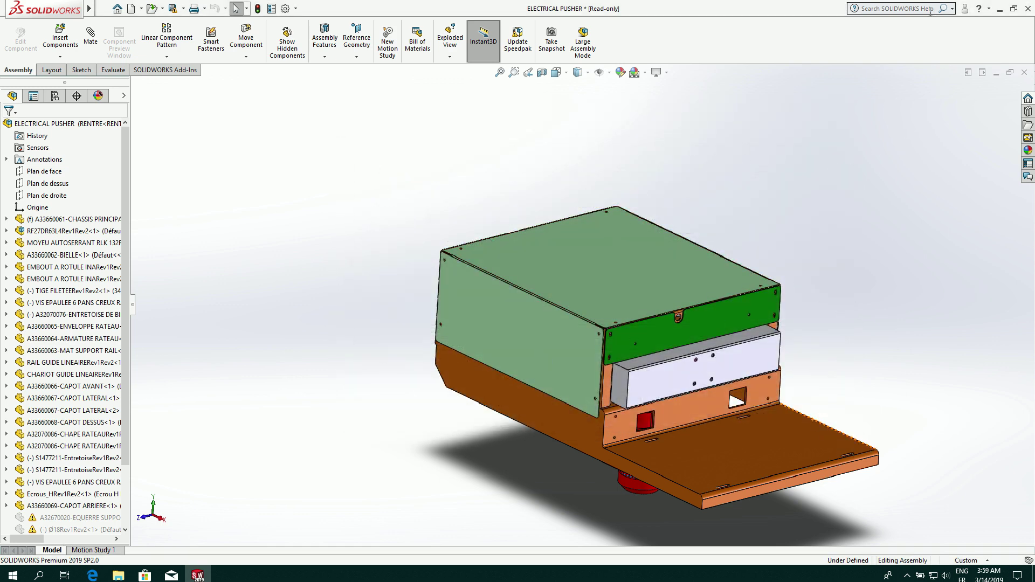
{"action": "left_click", "coordinate": [1000, 9]}
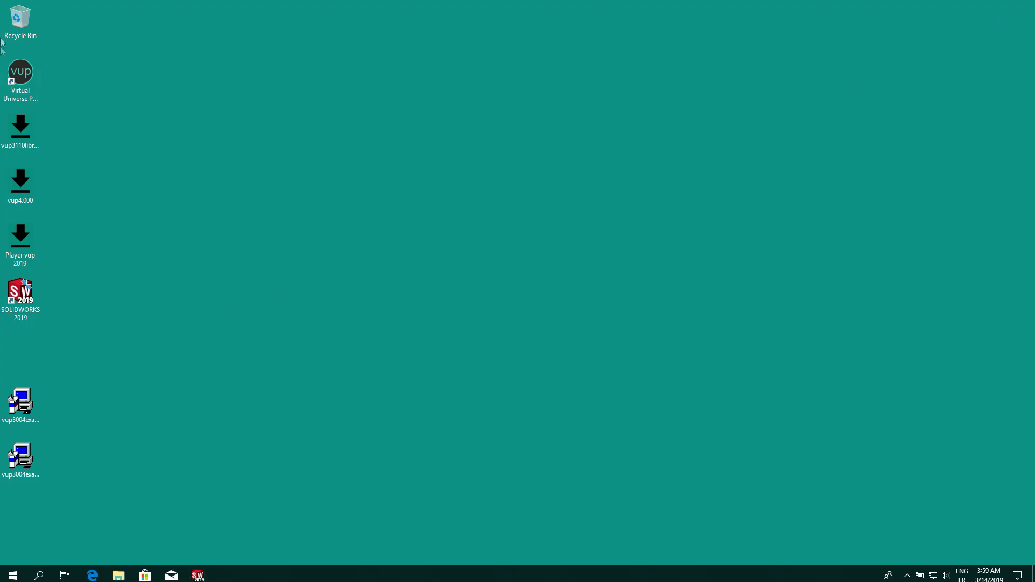
Launch Virtual Universe Pro 4 from the desktop and bring its window forward.
{"action": "double_click", "coordinate": [21, 75]}
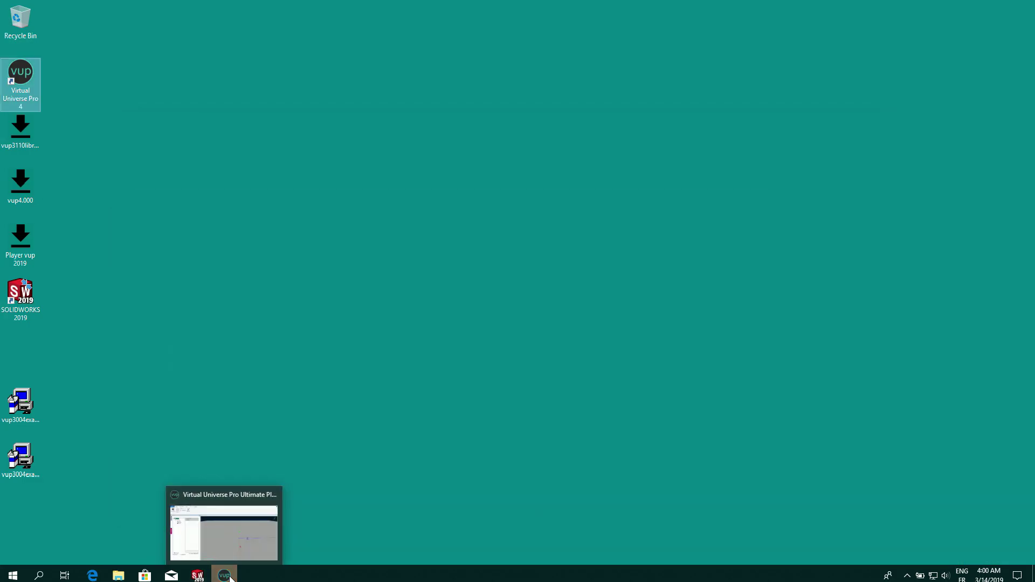
{"action": "left_click", "coordinate": [226, 575]}
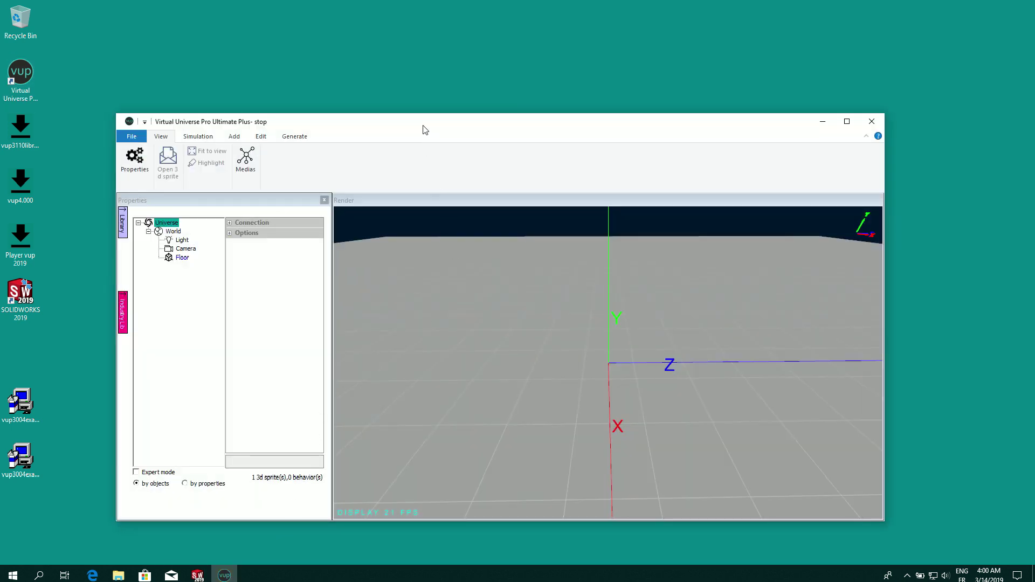
Maximize the window, select World, and start Add > CAD > SolidWorks or Catia importing directly from SolidWorks.
{"action": "double_click", "coordinate": [422, 127]}
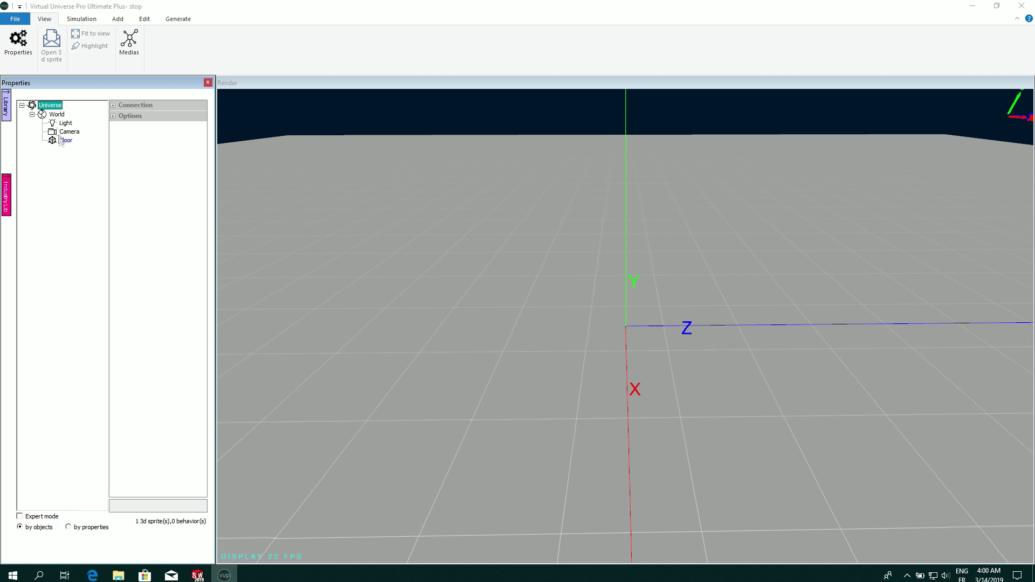
{"action": "left_click", "coordinate": [56, 114]}
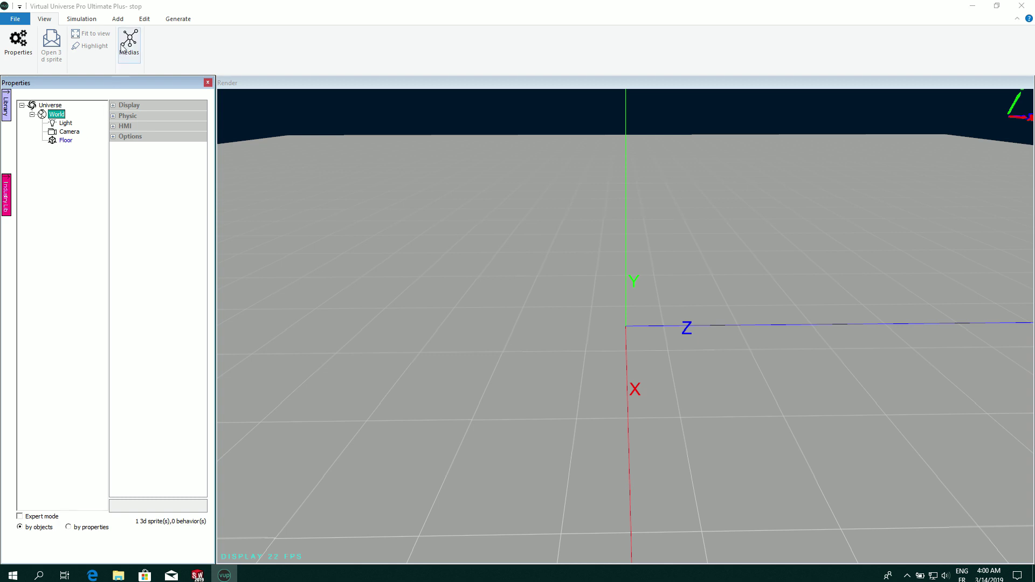
{"action": "left_click", "coordinate": [116, 20]}
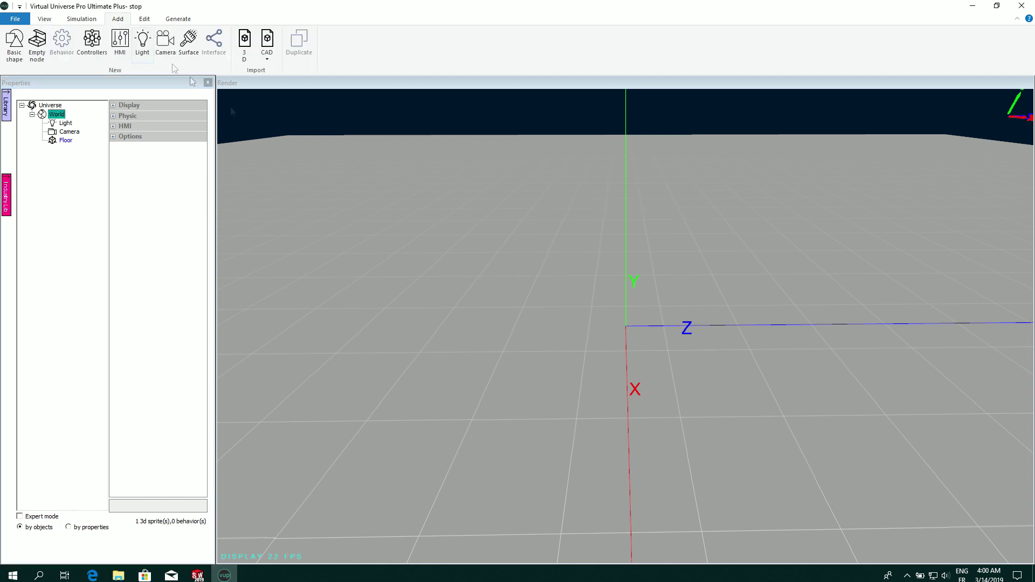
{"action": "left_click", "coordinate": [268, 59]}
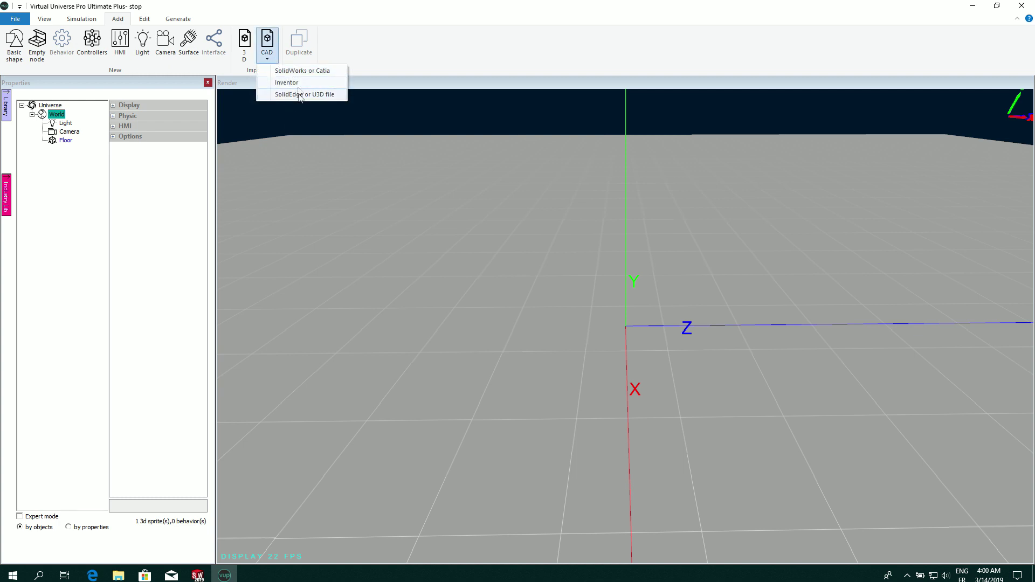
{"action": "left_click", "coordinate": [301, 71]}
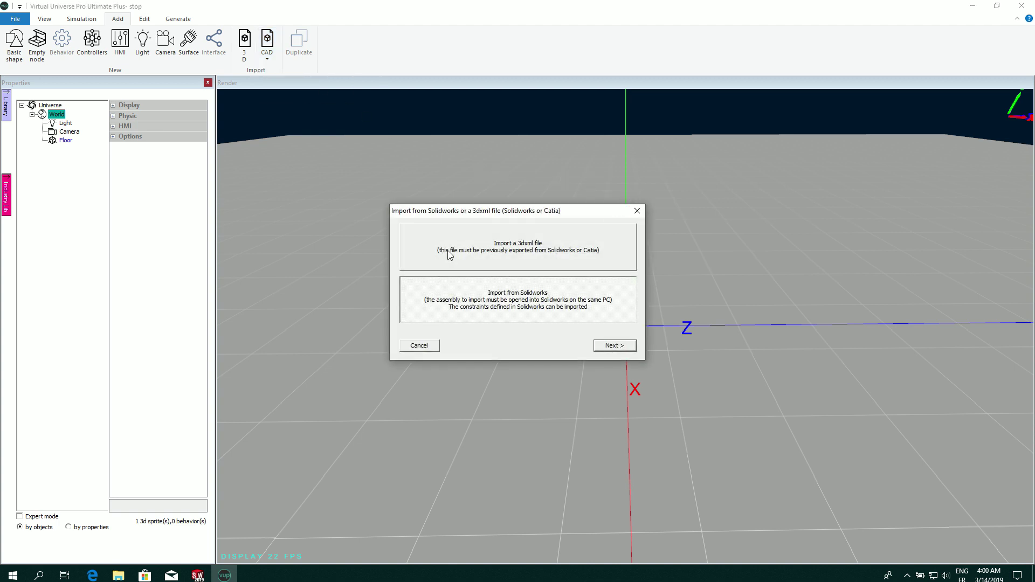
{"action": "left_click", "coordinate": [611, 346]}
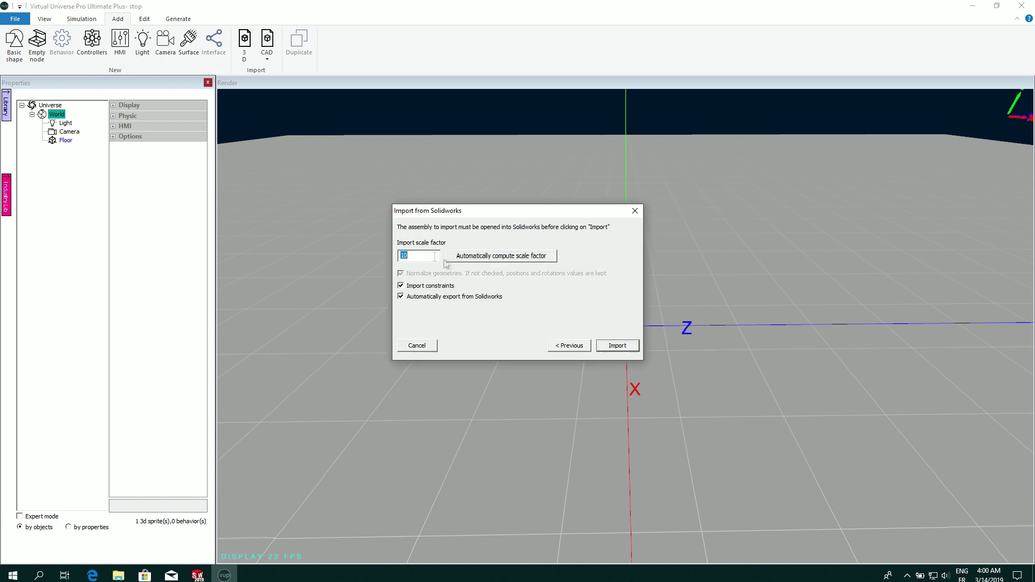
Import the assembly with an automatically computed scale factor, declining Chrono, then return to SOLIDWORKS.
{"action": "left_click", "coordinate": [472, 256]}
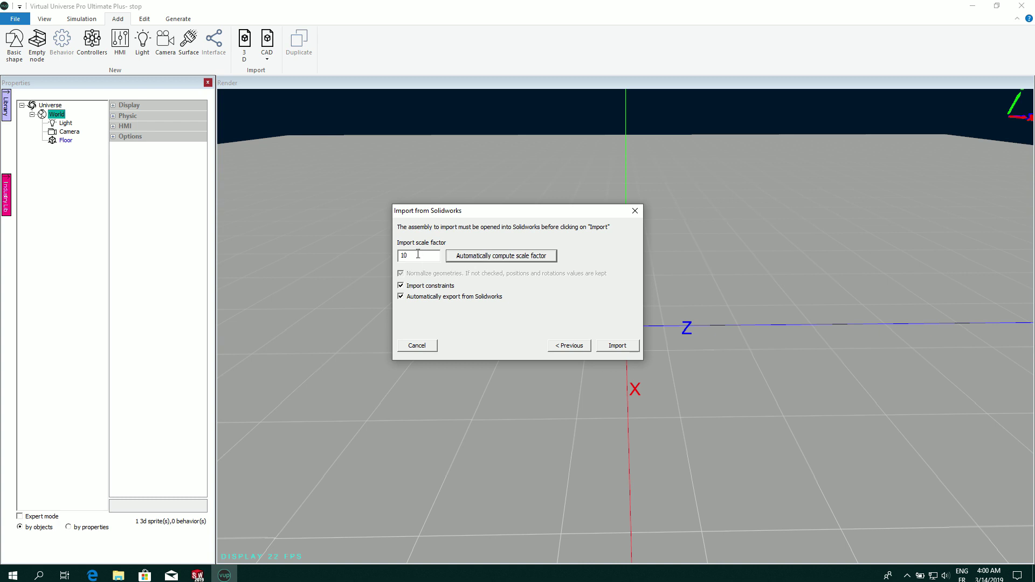
{"action": "left_click", "coordinate": [606, 346]}
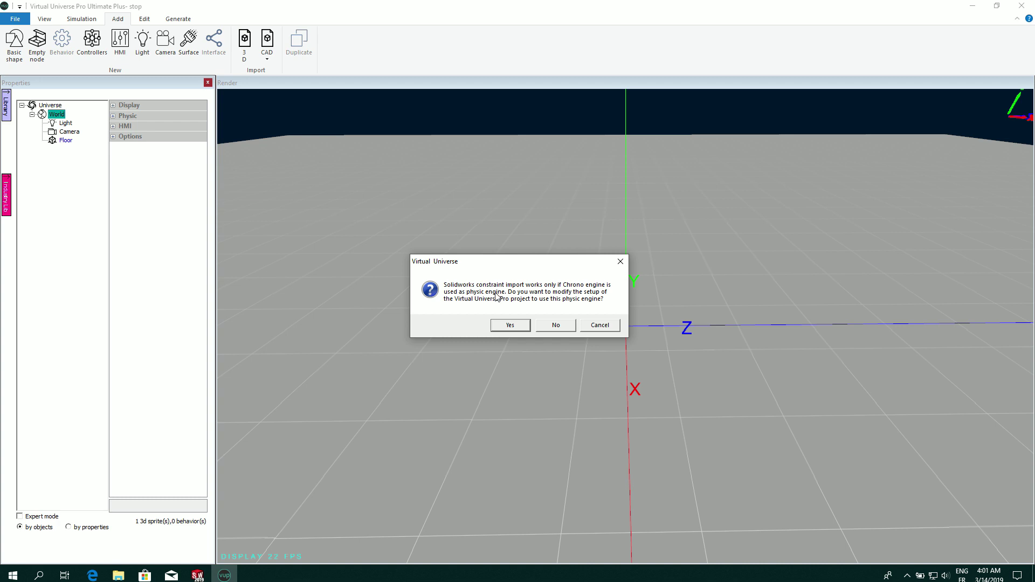
{"action": "left_click", "coordinate": [556, 326]}
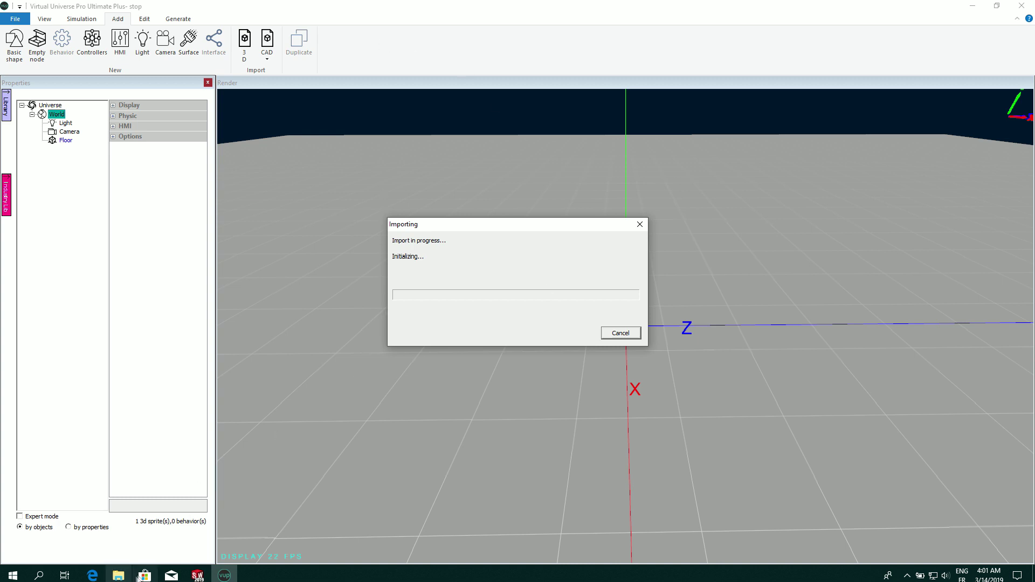
{"action": "left_click", "coordinate": [197, 575]}
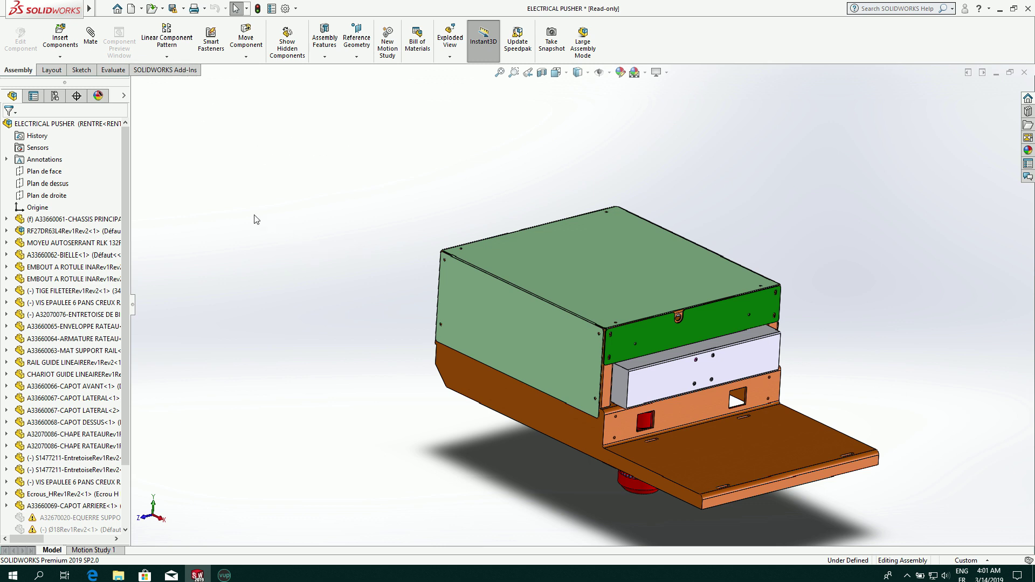
{"action": "mouse_move", "coordinate": [89, 8]}
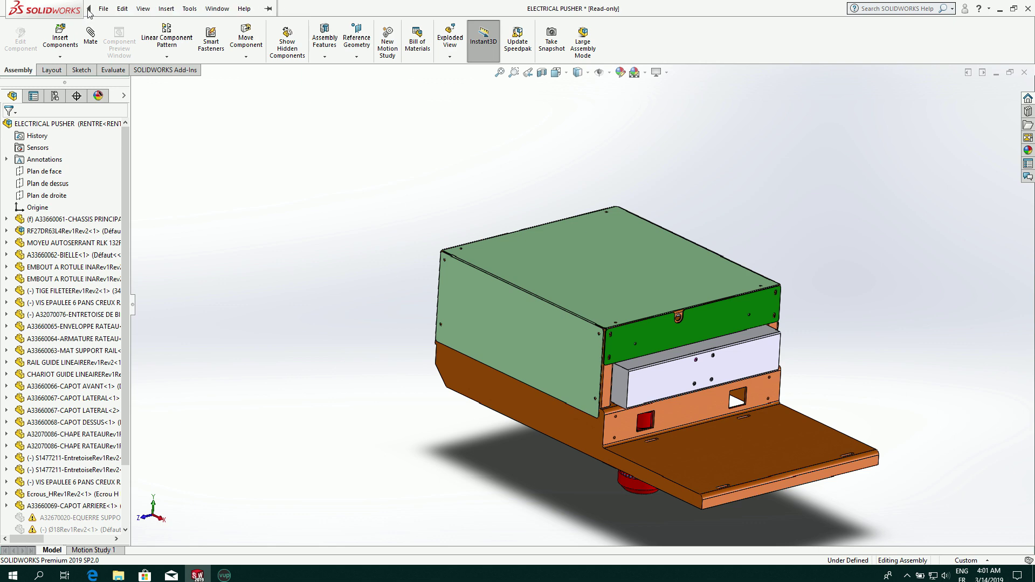
{"action": "left_click", "coordinate": [191, 9]}
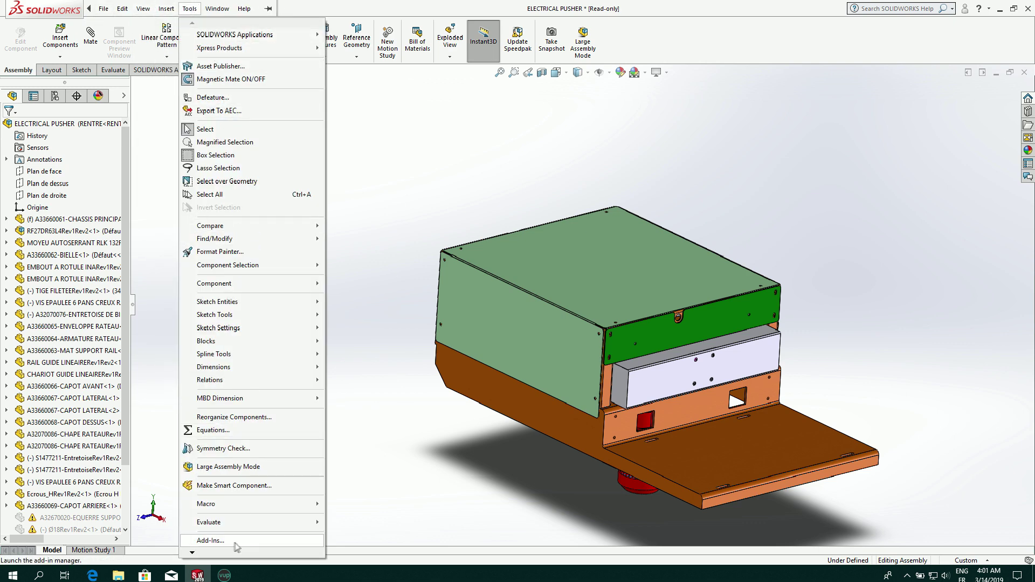
{"action": "mouse_move", "coordinate": [190, 561]}
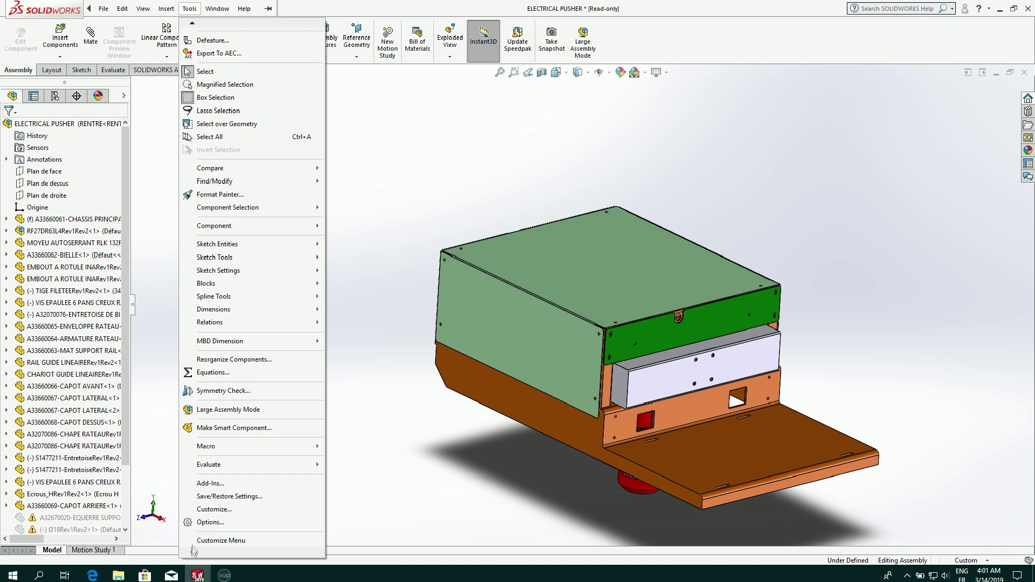
{"action": "left_click", "coordinate": [208, 524]}
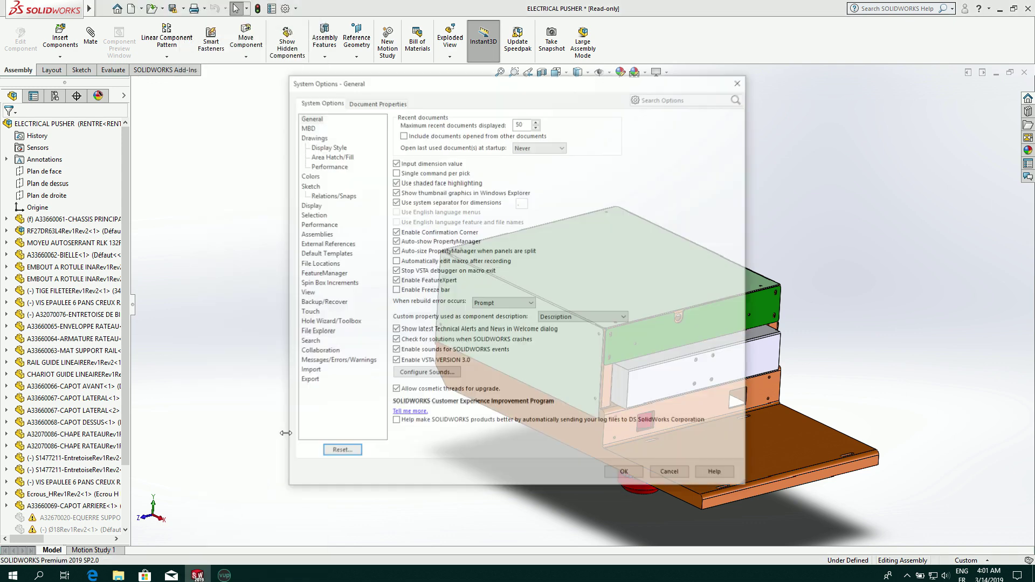
{"action": "left_click", "coordinate": [370, 102]}
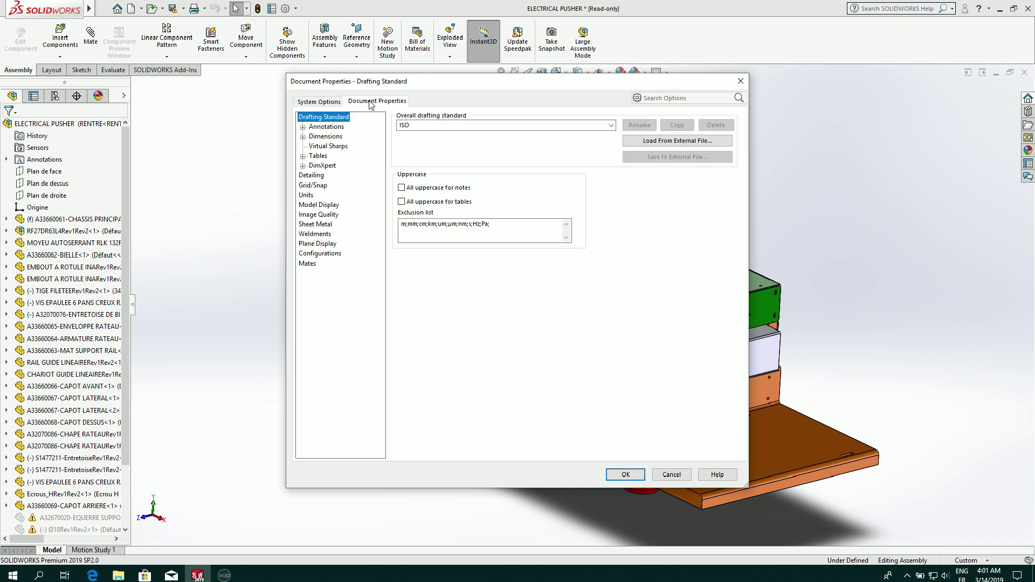
{"action": "left_click", "coordinate": [320, 215]}
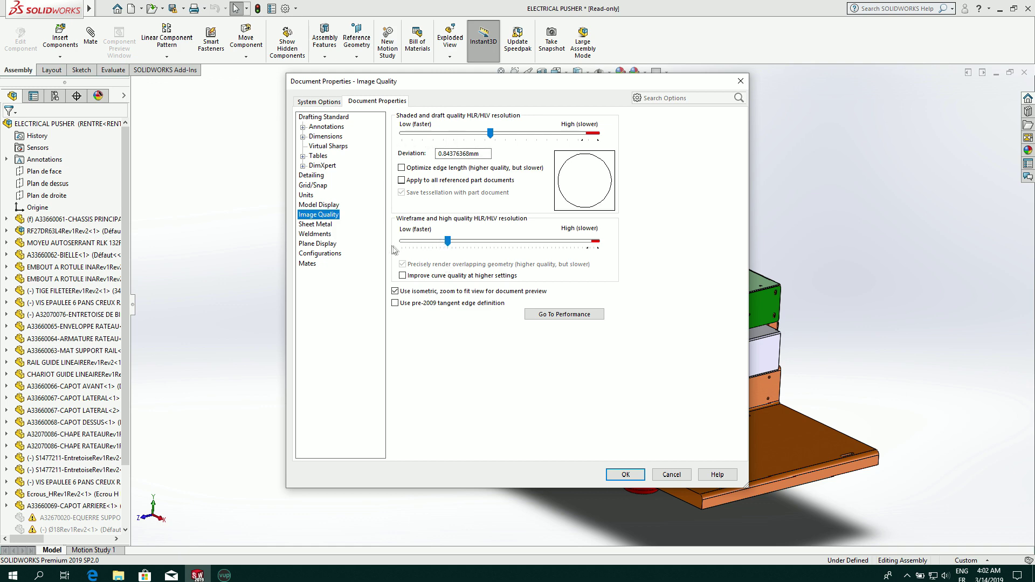
{"action": "left_click", "coordinate": [671, 475]}
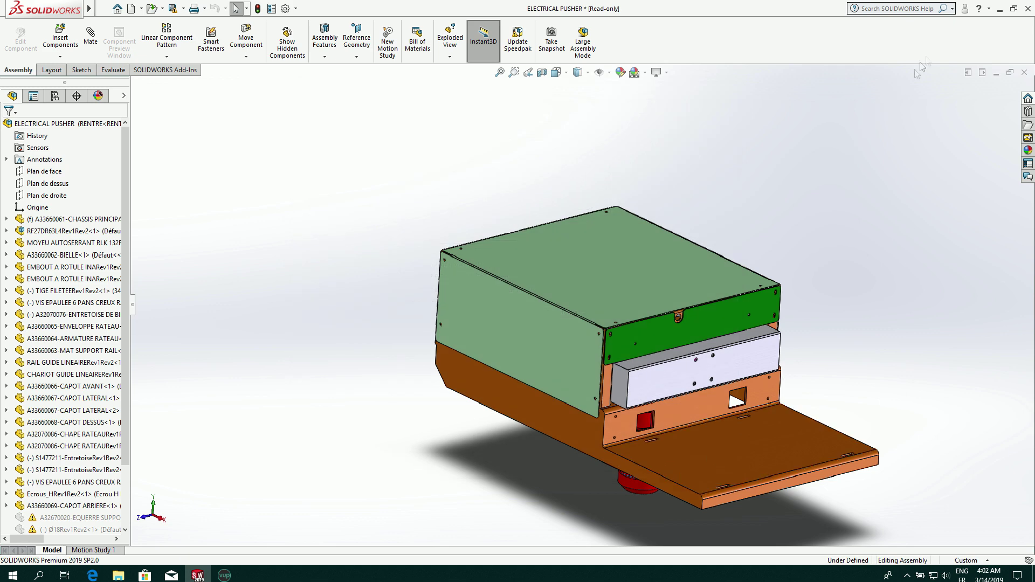
Orbit the imported model, expand the sw1f node, and widen the tree so part names read fully.
{"action": "left_click", "coordinate": [999, 9]}
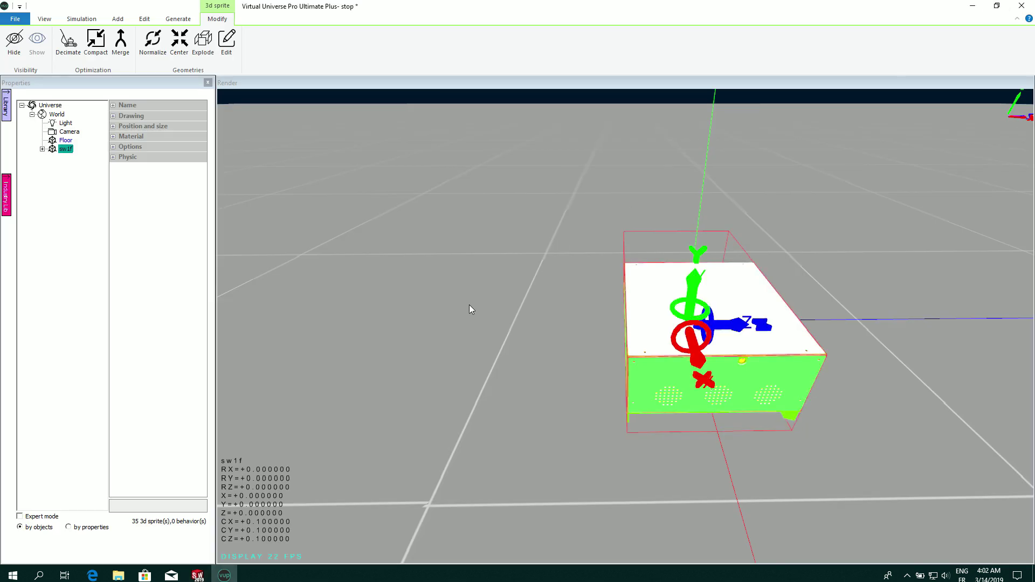
{"action": "left_click_drag", "start_coordinate": [469, 305], "coordinate": [418, 362]}
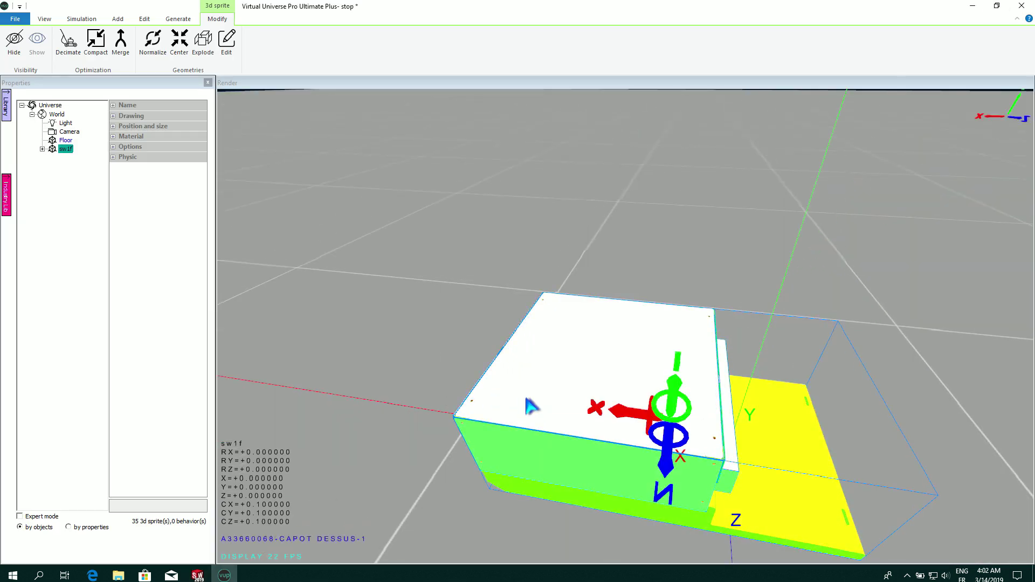
{"action": "left_click_drag", "start_coordinate": [529, 407], "coordinate": [483, 413]}
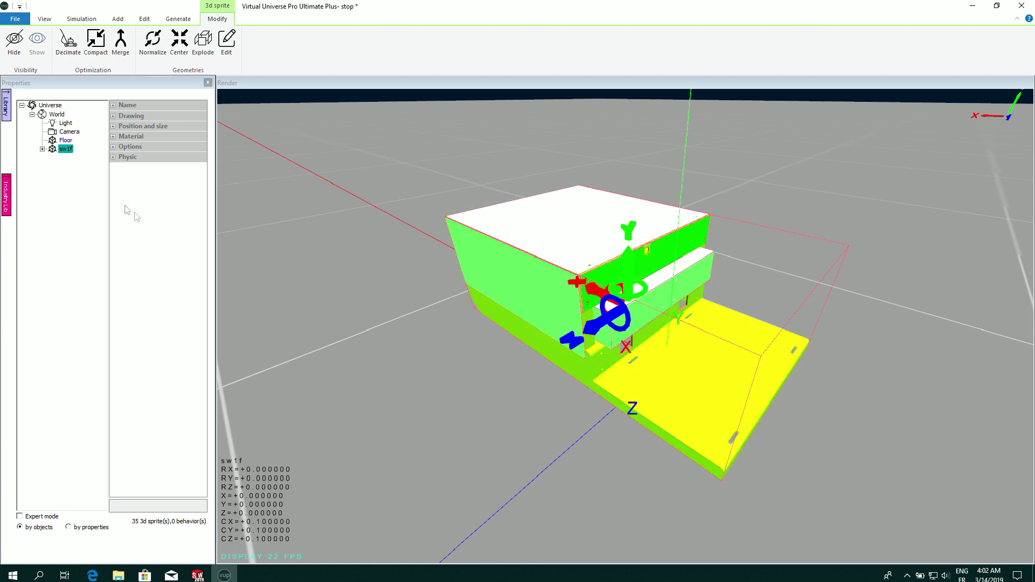
{"action": "left_click", "coordinate": [42, 149]}
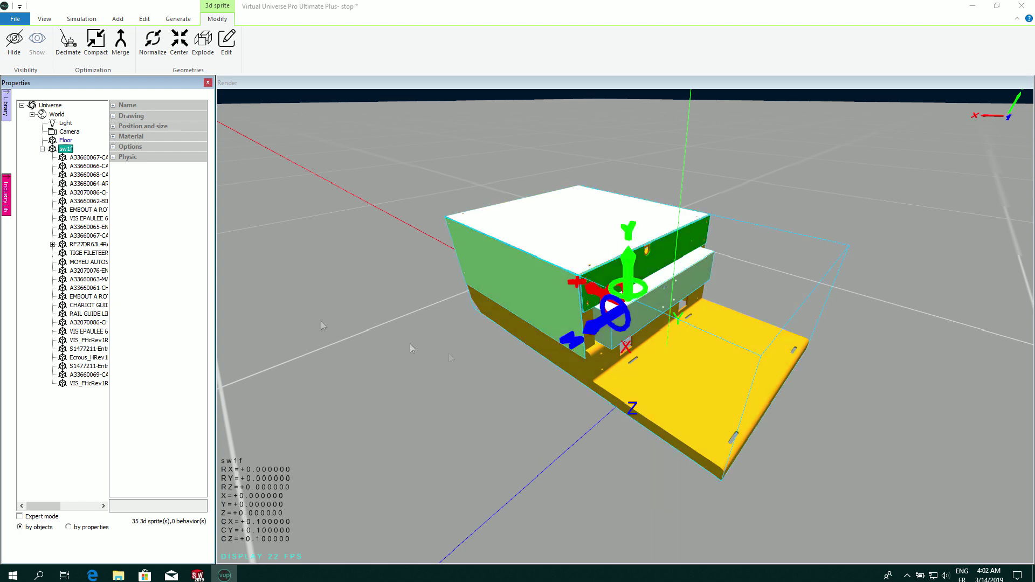
{"action": "mouse_move", "coordinate": [465, 399]}
{"action": "left_mouse_down"}
{"action": "mouse_move", "coordinate": [481, 409]}
{"action": "mouse_move", "coordinate": [444, 418]}
{"action": "mouse_move", "coordinate": [473, 412]}
{"action": "left_mouse_up"}
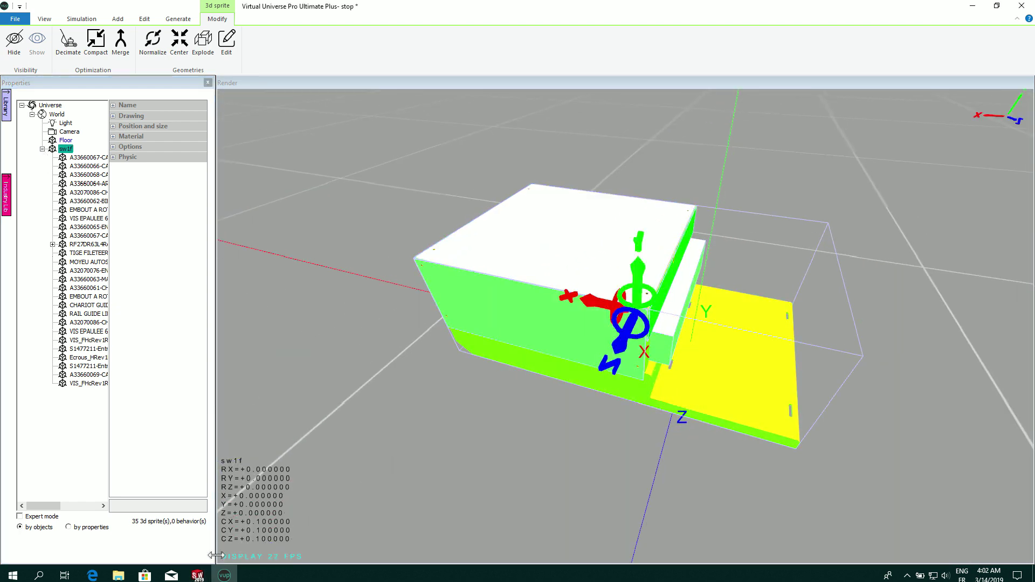
{"action": "left_click_drag", "start_coordinate": [216, 555], "coordinate": [308, 555]}
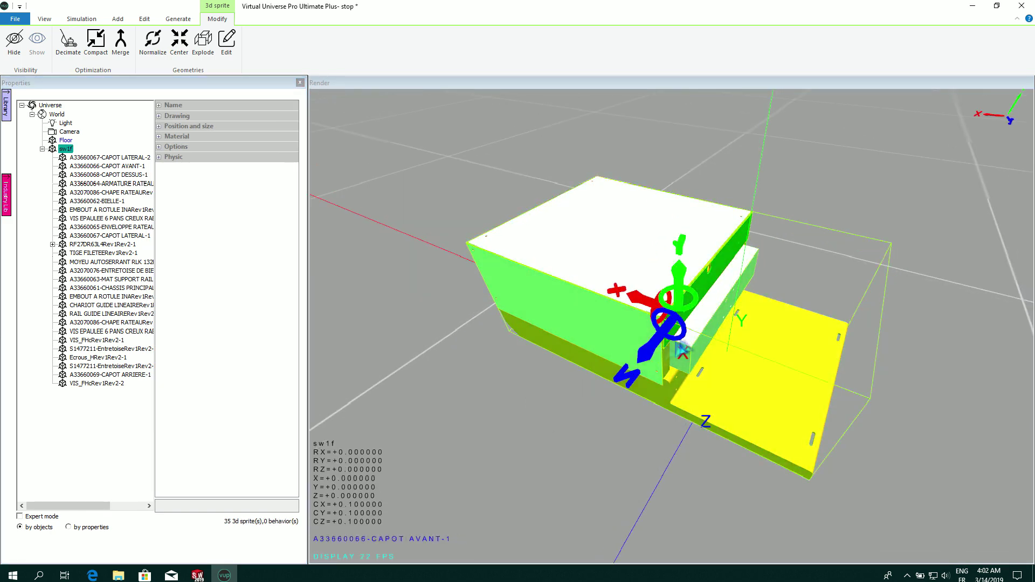
Give A33660065-ENVELOPPE RATEAU-1 an X translation with maximum -366.244 and test it.
{"action": "left_click", "coordinate": [716, 318]}
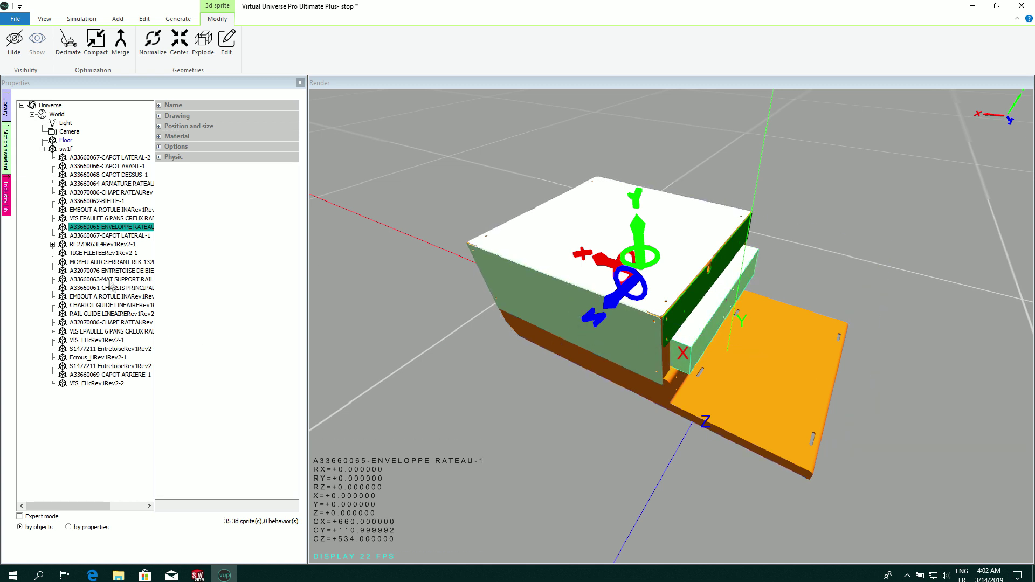
{"action": "left_click", "coordinate": [6, 154]}
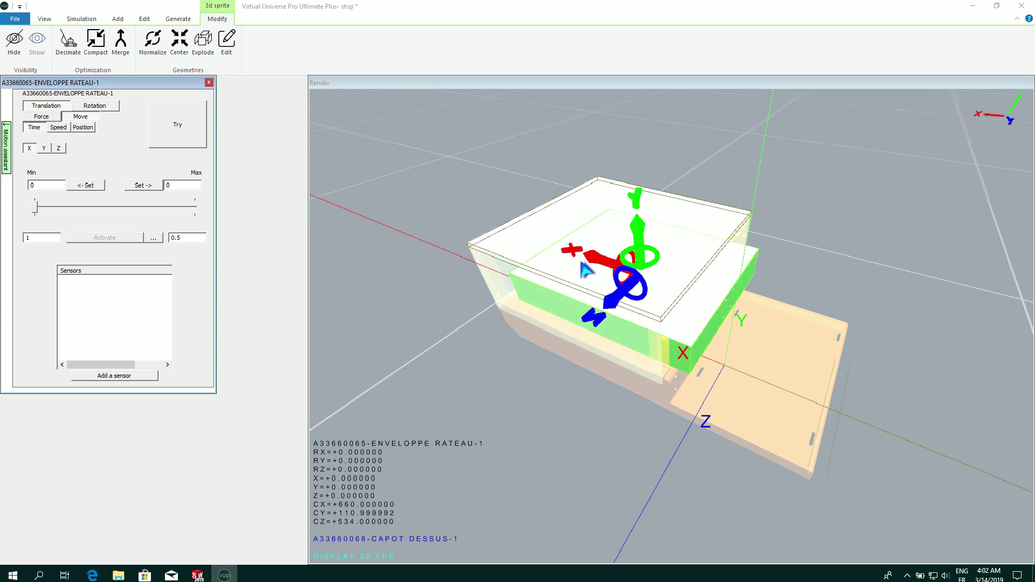
{"action": "left_click_drag", "start_coordinate": [585, 270], "coordinate": [645, 286]}
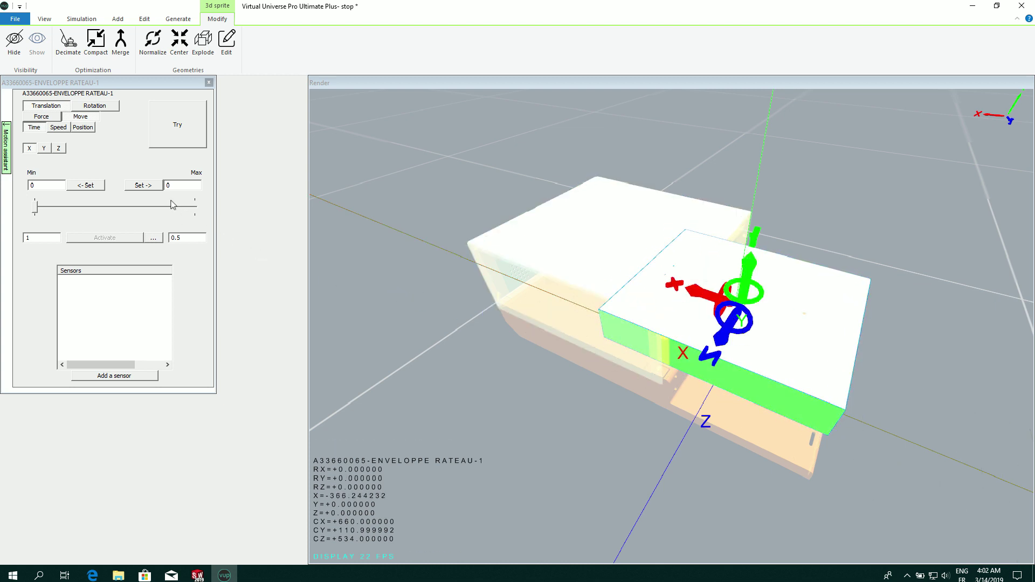
{"action": "left_click", "coordinate": [144, 185]}
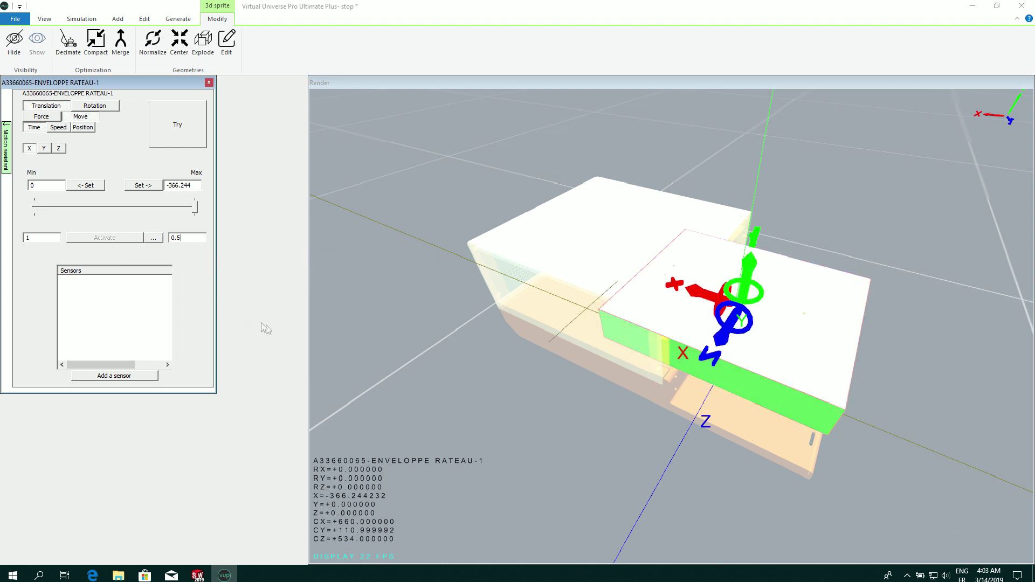
{"action": "left_click", "coordinate": [176, 133]}
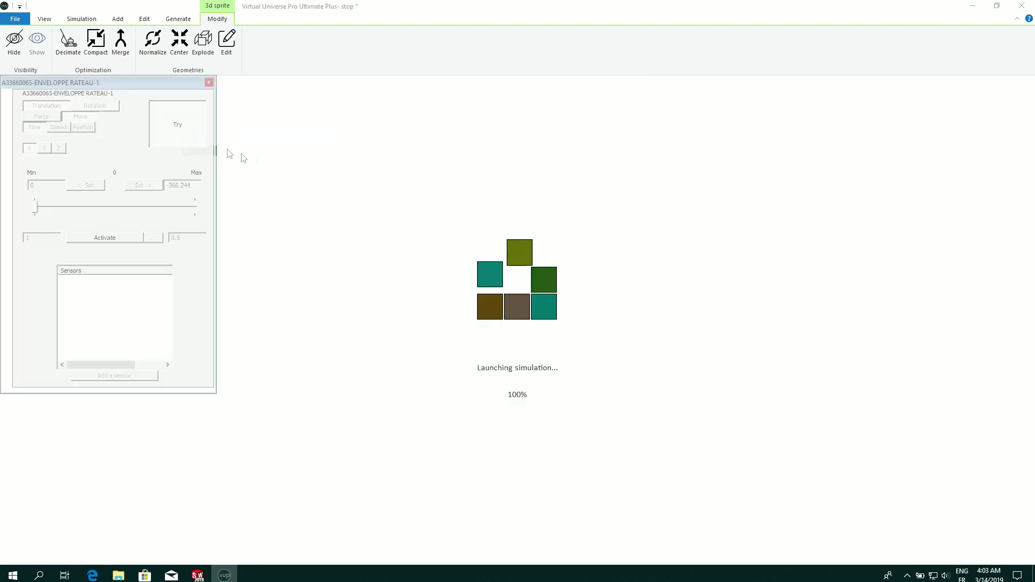
{"action": "left_click", "coordinate": [115, 238]}
{"action": "left_click", "coordinate": [115, 238]}
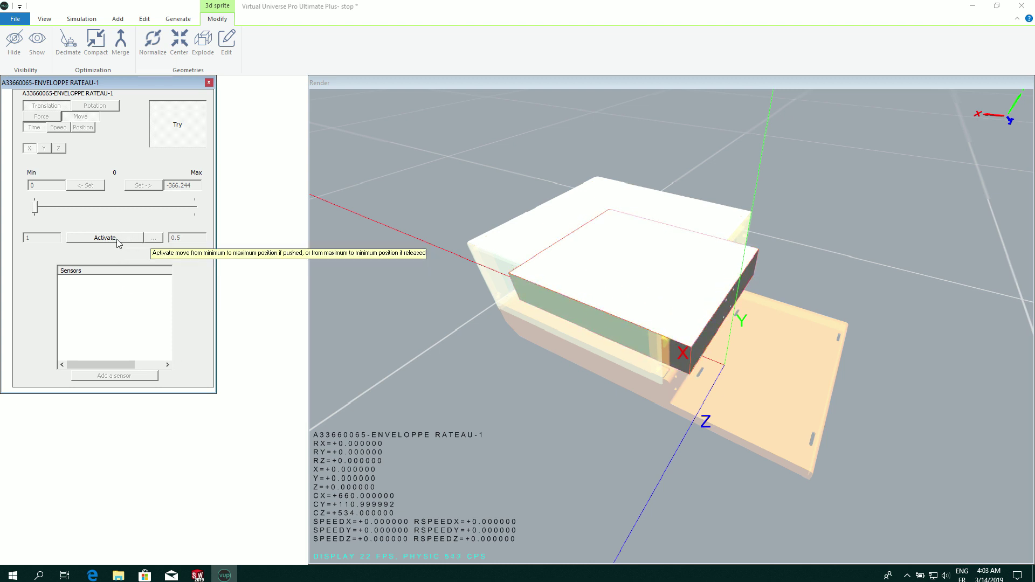
{"action": "left_click", "coordinate": [168, 137]}
Switch the move to two separate commands and test moving to max and back to min.
{"action": "left_click", "coordinate": [154, 238]}
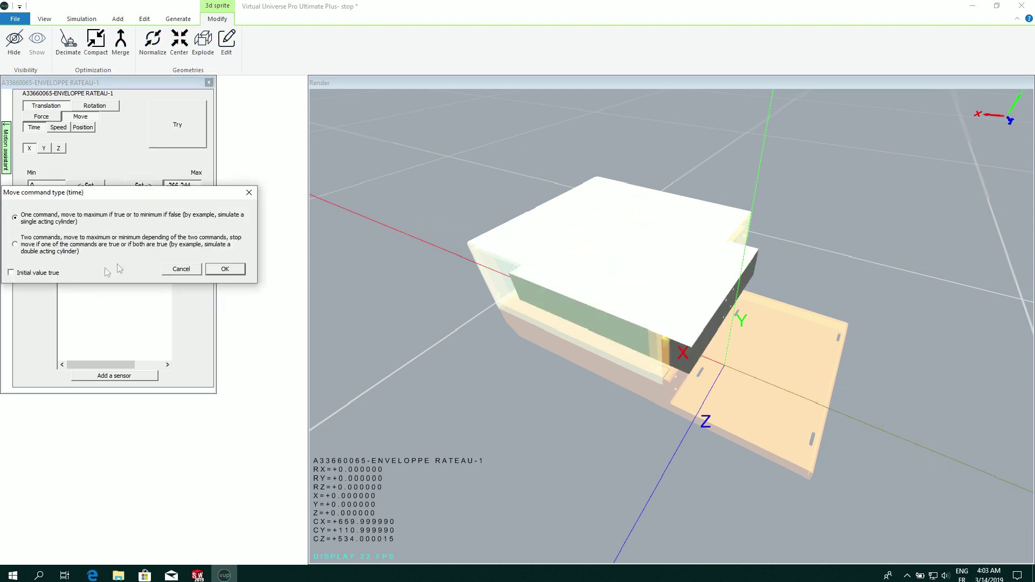
{"action": "left_click", "coordinate": [225, 269]}
{"action": "left_click", "coordinate": [183, 129]}
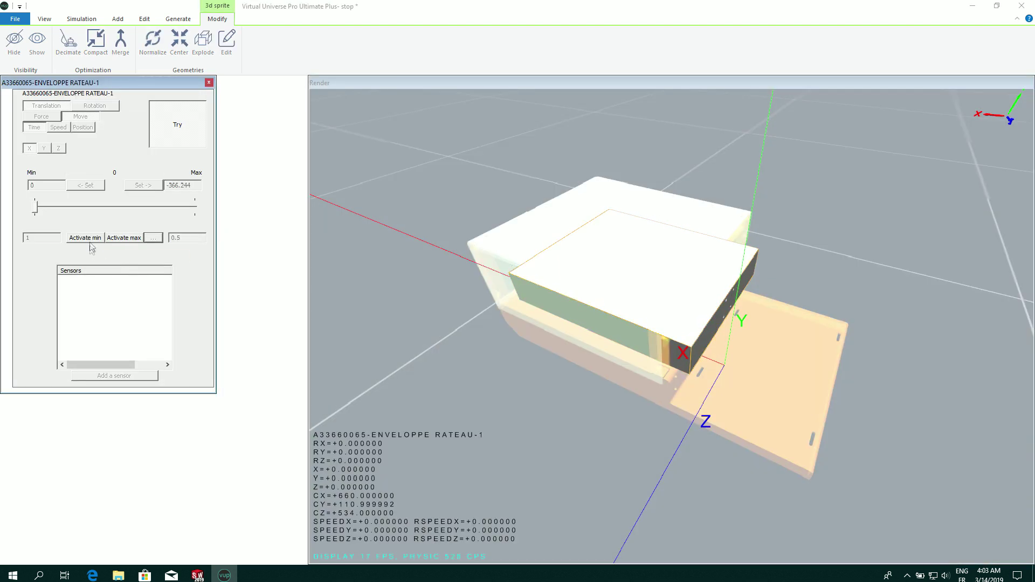
{"action": "left_click", "coordinate": [125, 239]}
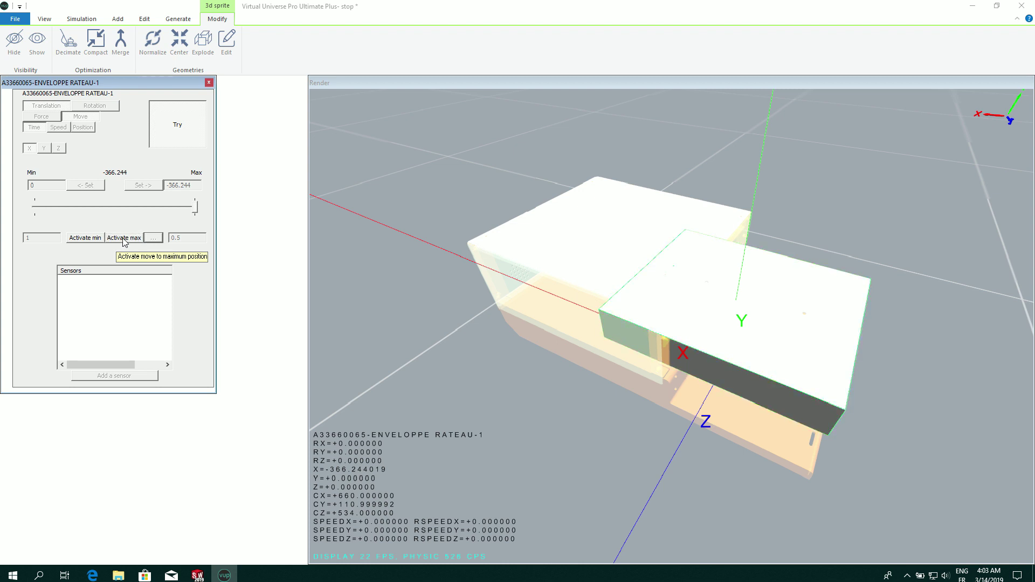
{"action": "left_click", "coordinate": [83, 238]}
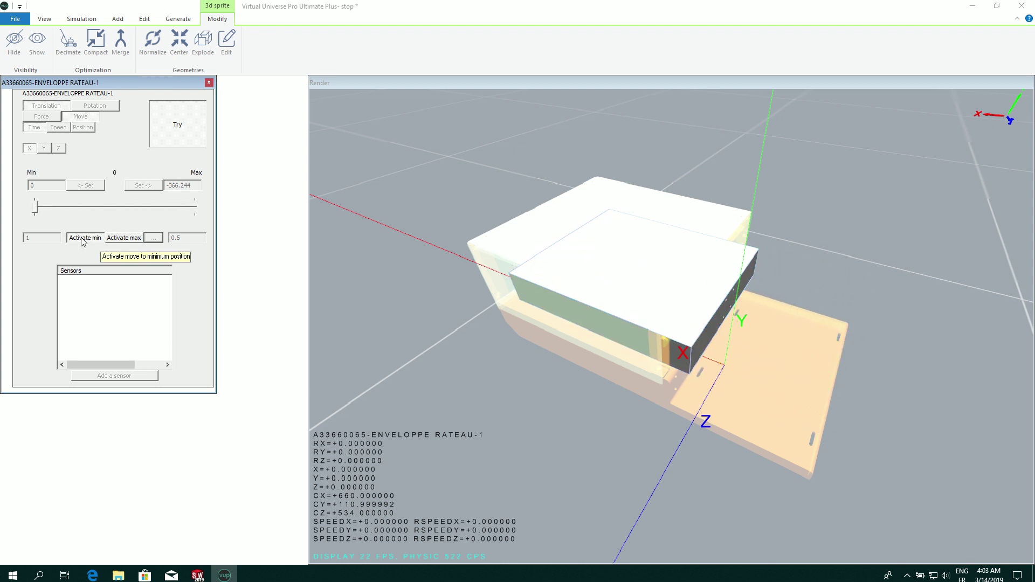
{"action": "left_click", "coordinate": [183, 140]}
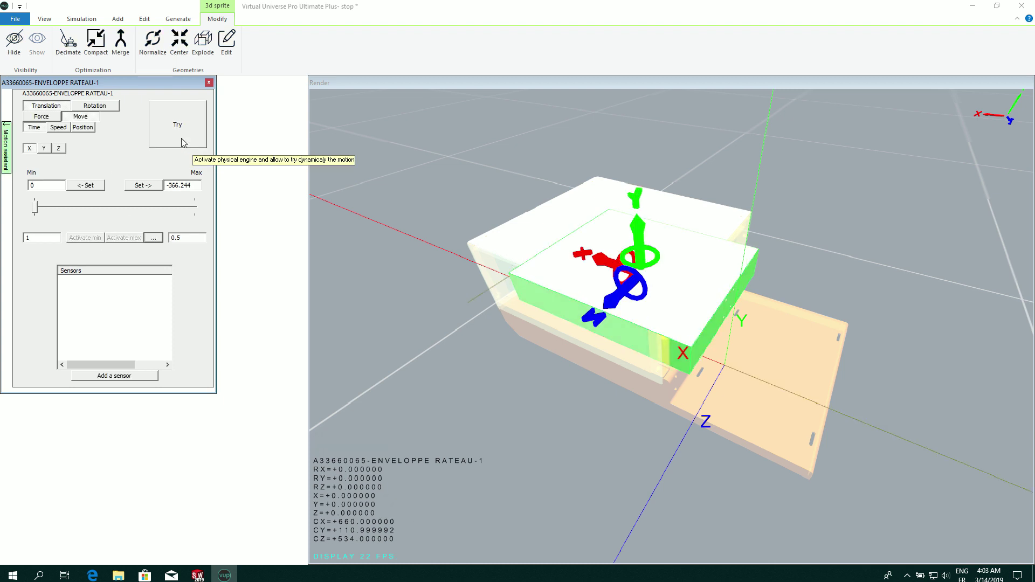
Add the cmin sensor with its detection zone around the start of travel.
{"action": "left_click", "coordinate": [99, 376]}
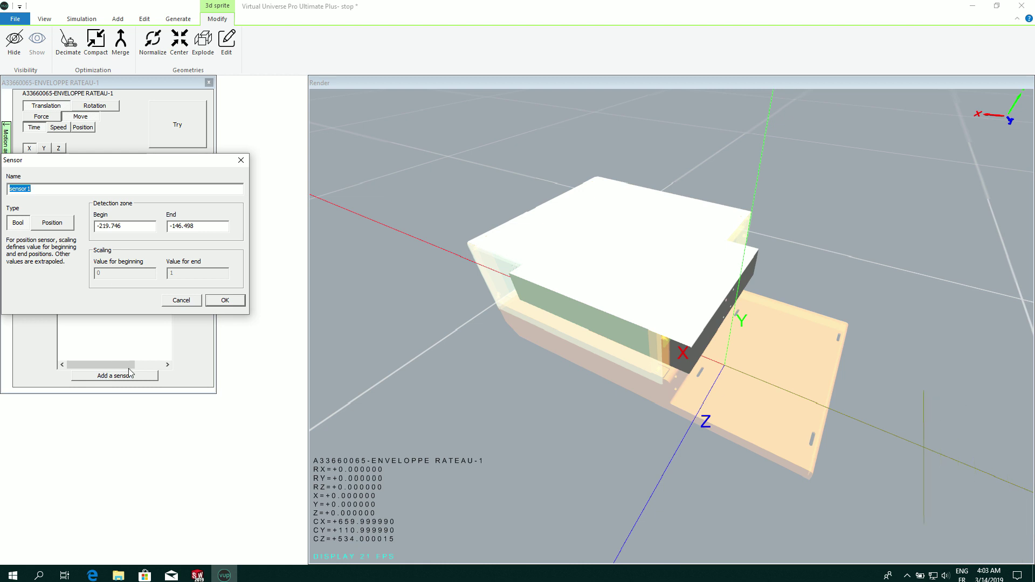
{"action": "type", "text": "cmin"}
{"action": "left_click", "coordinate": [224, 300]}
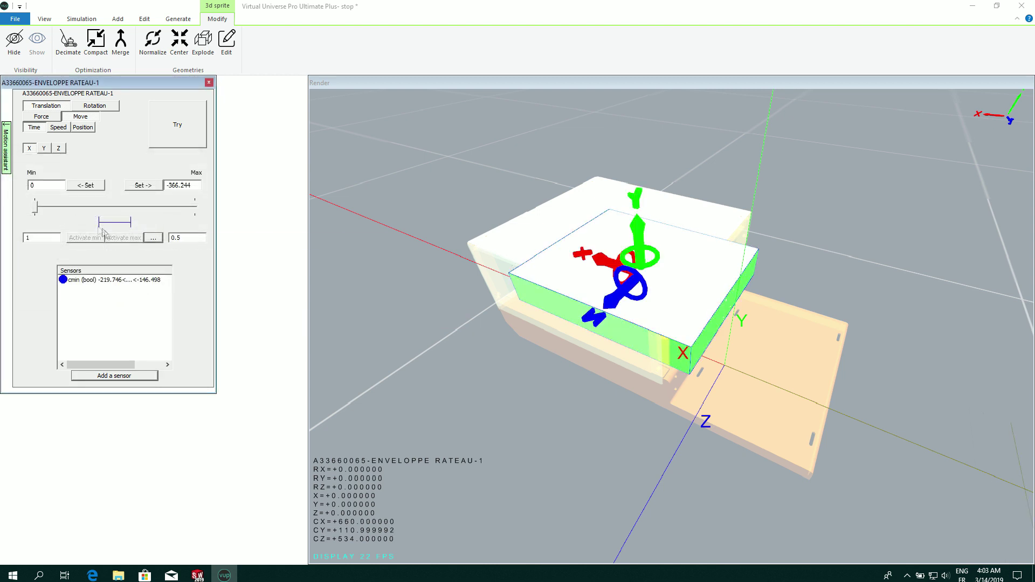
{"action": "left_click_drag", "start_coordinate": [36, 231], "coordinate": [33, 231]}
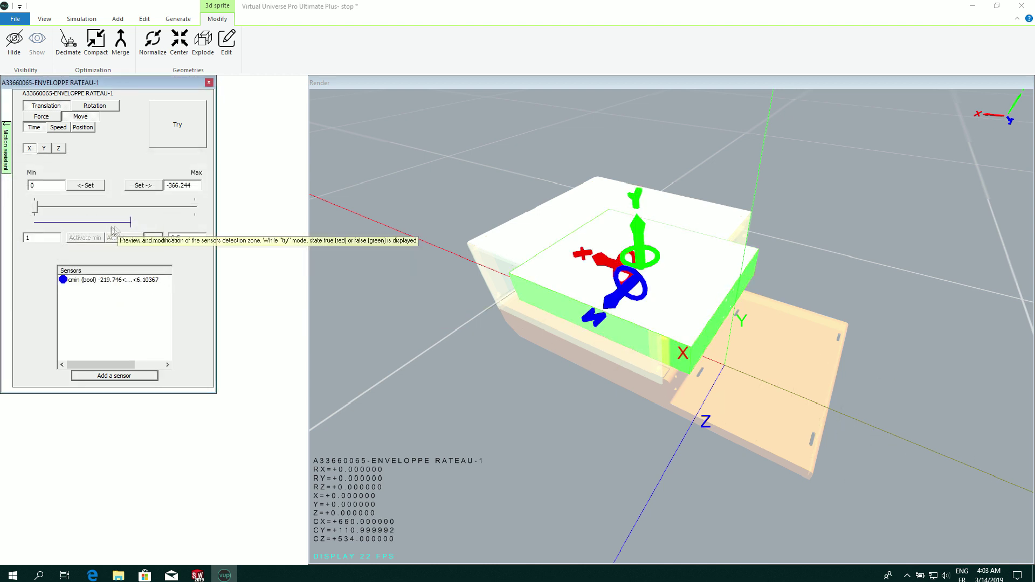
{"action": "left_click_drag", "start_coordinate": [131, 228], "coordinate": [49, 231]}
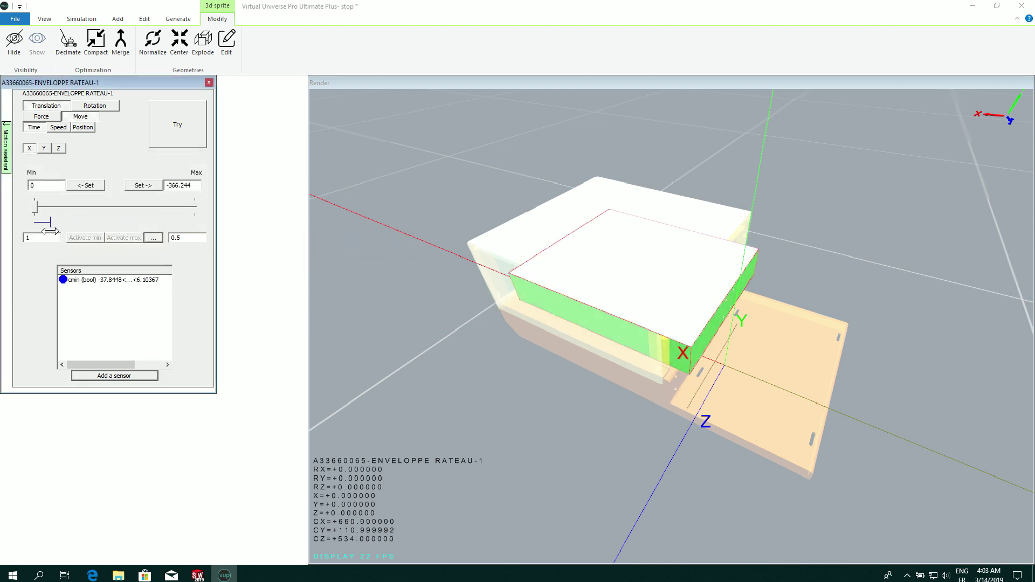
Add the cmax sensor at the travel end and verify it trips in simulation.
{"action": "left_click", "coordinate": [138, 376]}
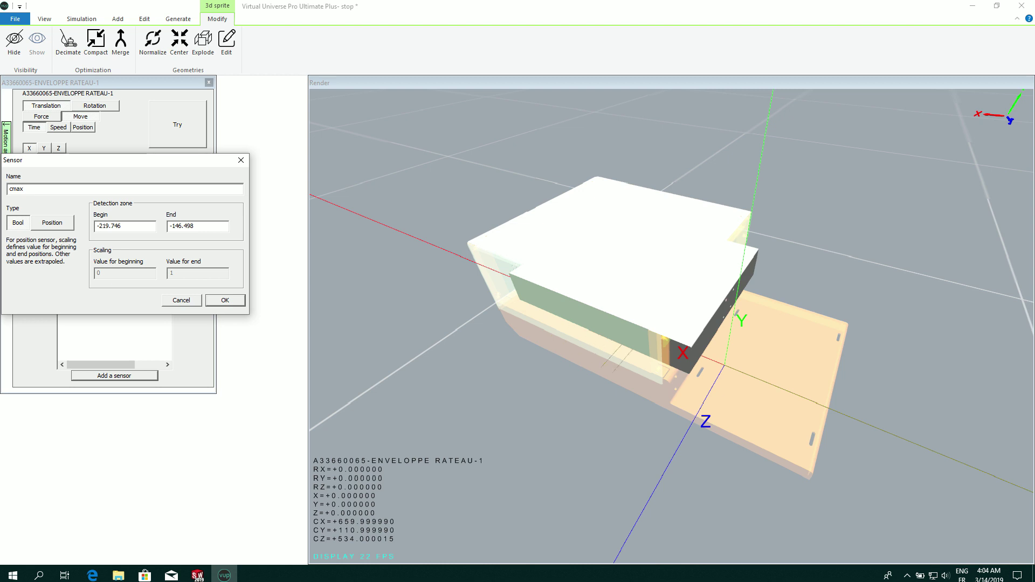
{"action": "left_click", "coordinate": [225, 300]}
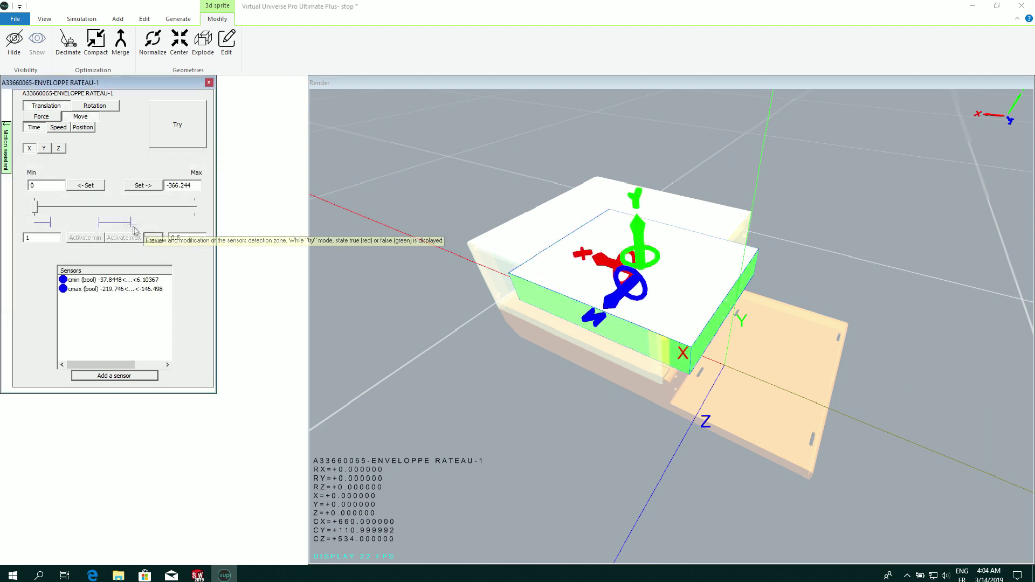
{"action": "left_click_drag", "start_coordinate": [133, 227], "coordinate": [196, 225]}
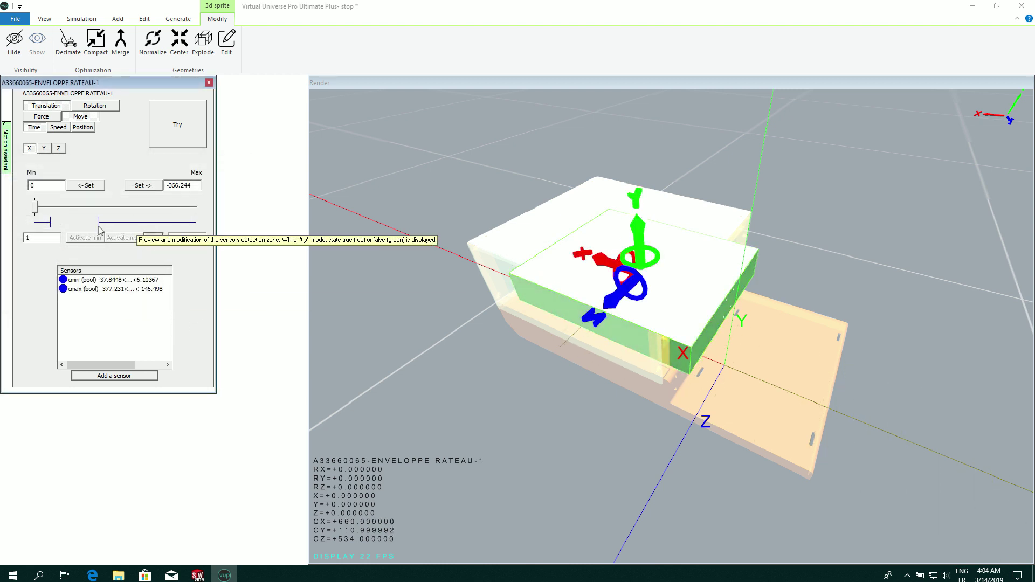
{"action": "left_click_drag", "start_coordinate": [99, 227], "coordinate": [182, 226]}
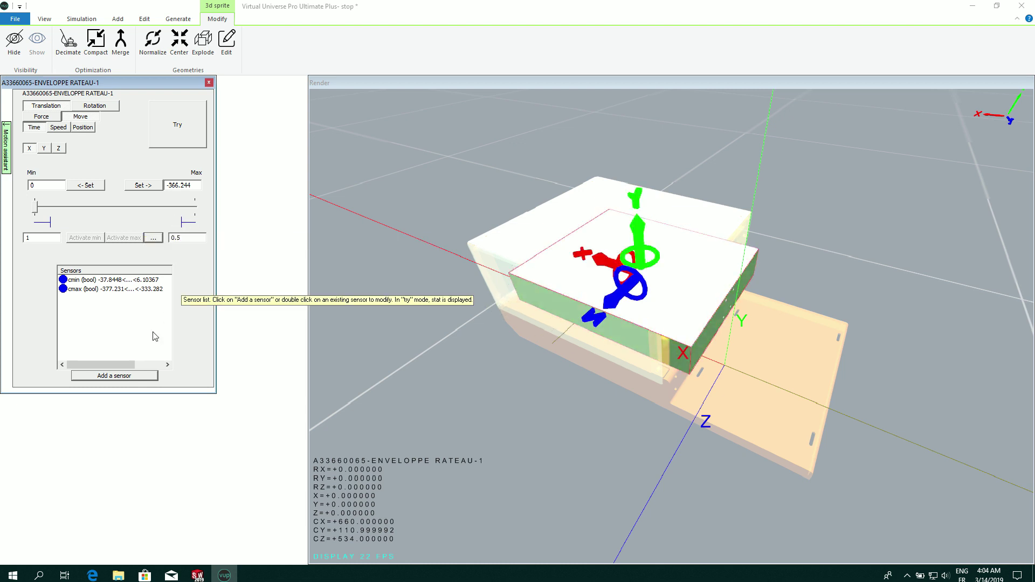
{"action": "left_click", "coordinate": [167, 127]}
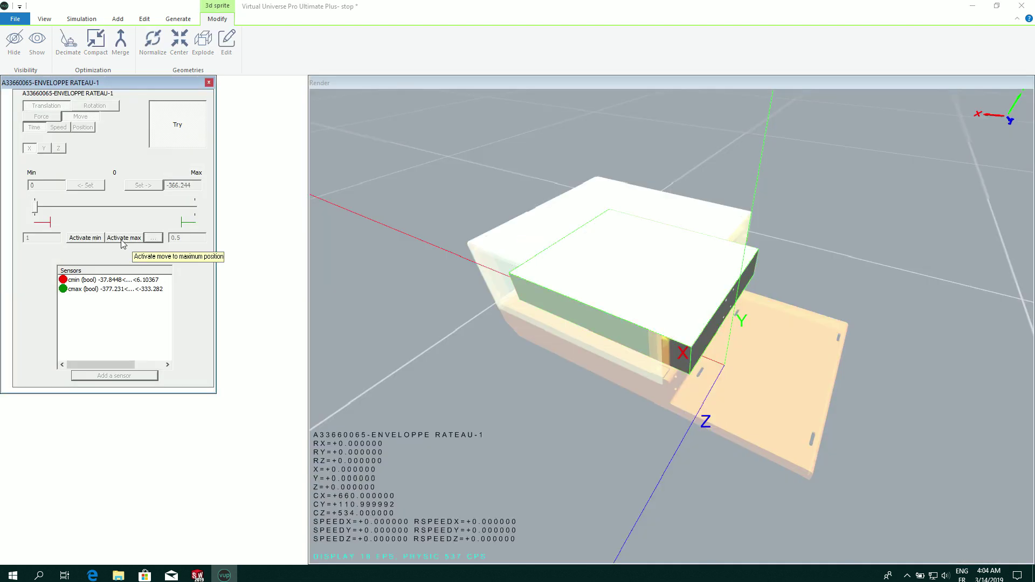
{"action": "left_click", "coordinate": [122, 239]}
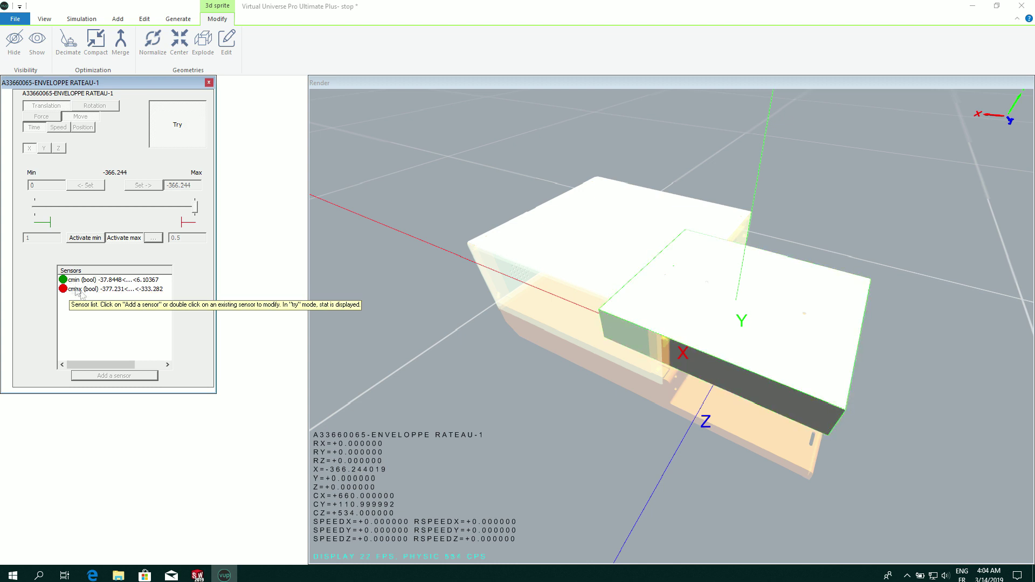
{"action": "left_click", "coordinate": [177, 140]}
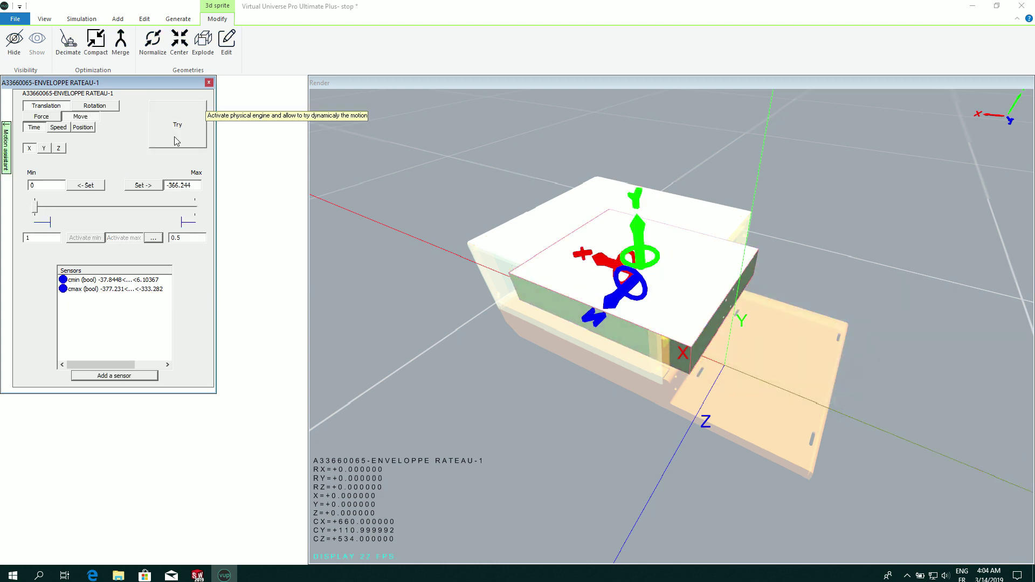
{"action": "left_click", "coordinate": [6, 152]}
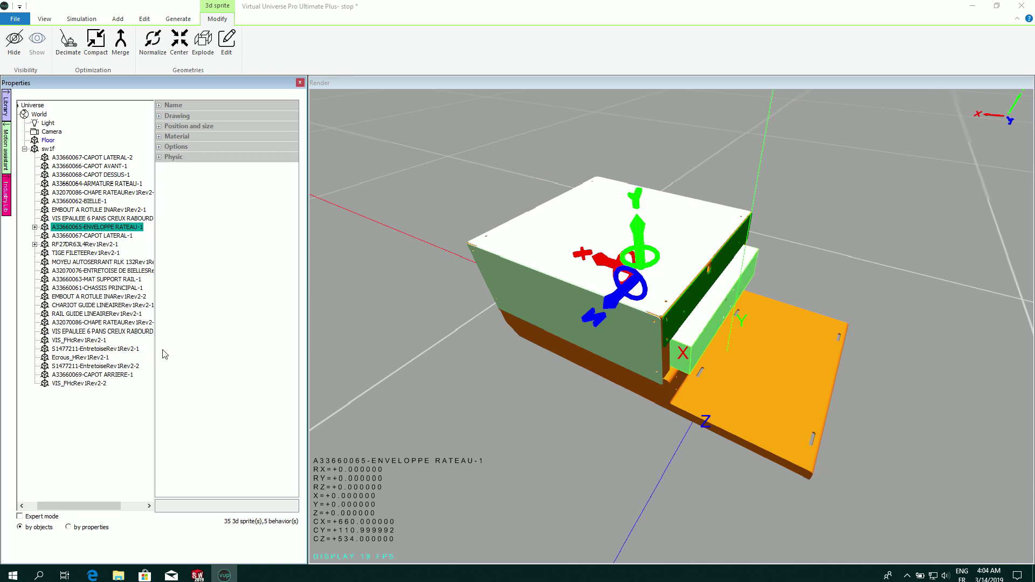
Expand the envelope node to show its behaviours and run the simulation.
{"action": "left_click", "coordinate": [35, 227]}
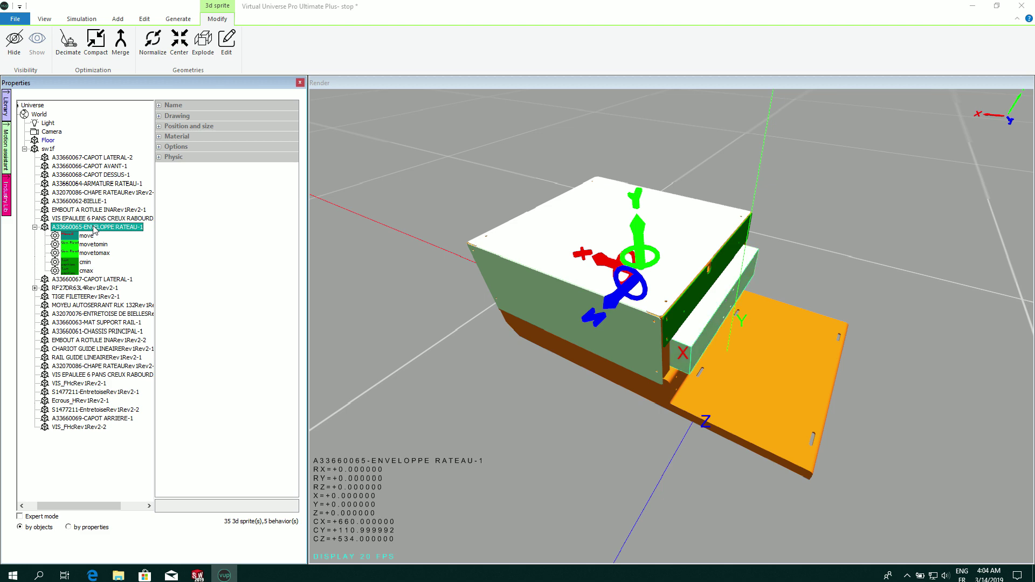
{"action": "left_click", "coordinate": [81, 19]}
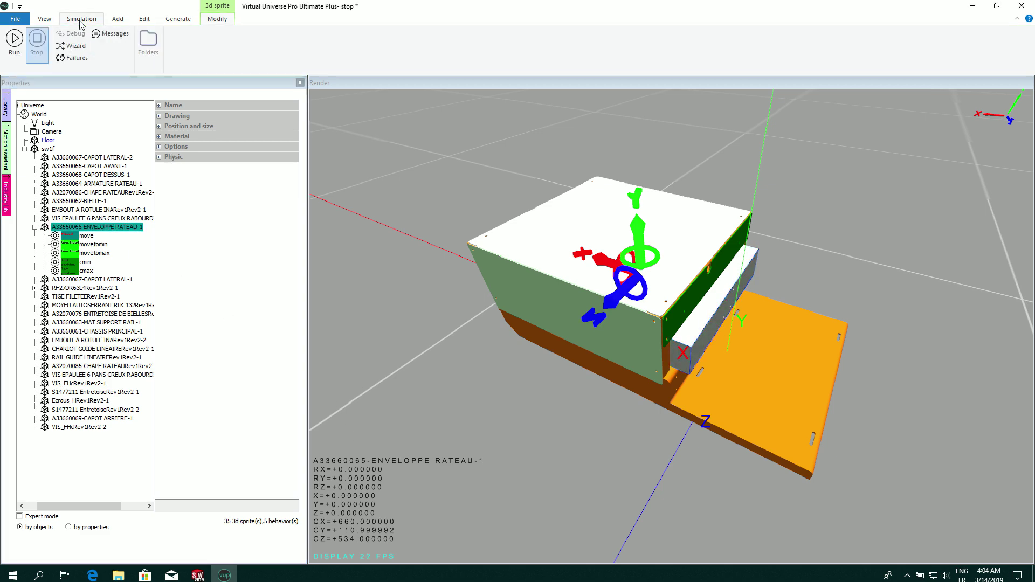
{"action": "left_click", "coordinate": [14, 48]}
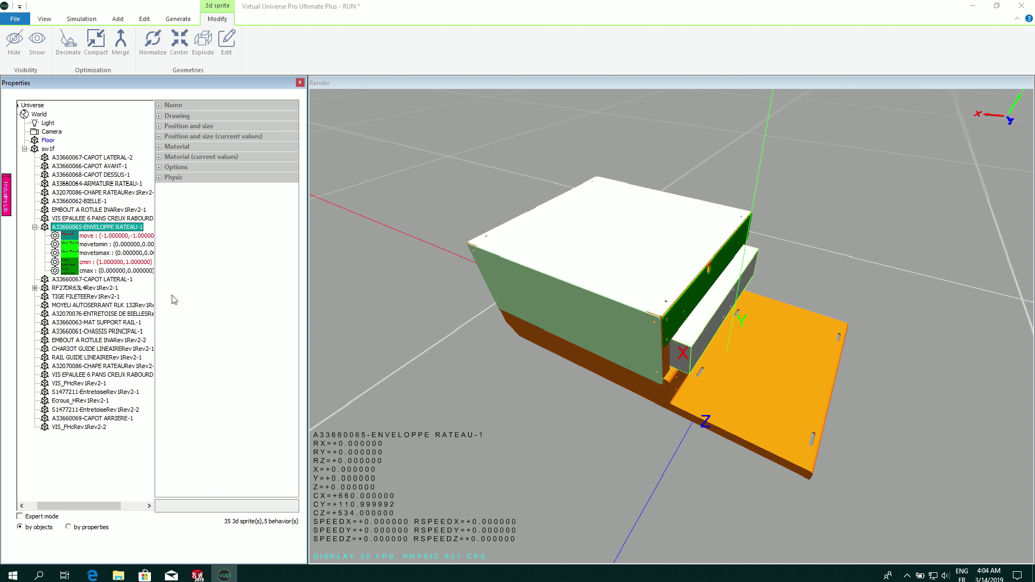
Inspect cmin, then trigger movetomax, movetomin and movetomax to slide the tray out, back, out.
{"action": "left_click", "coordinate": [81, 265]}
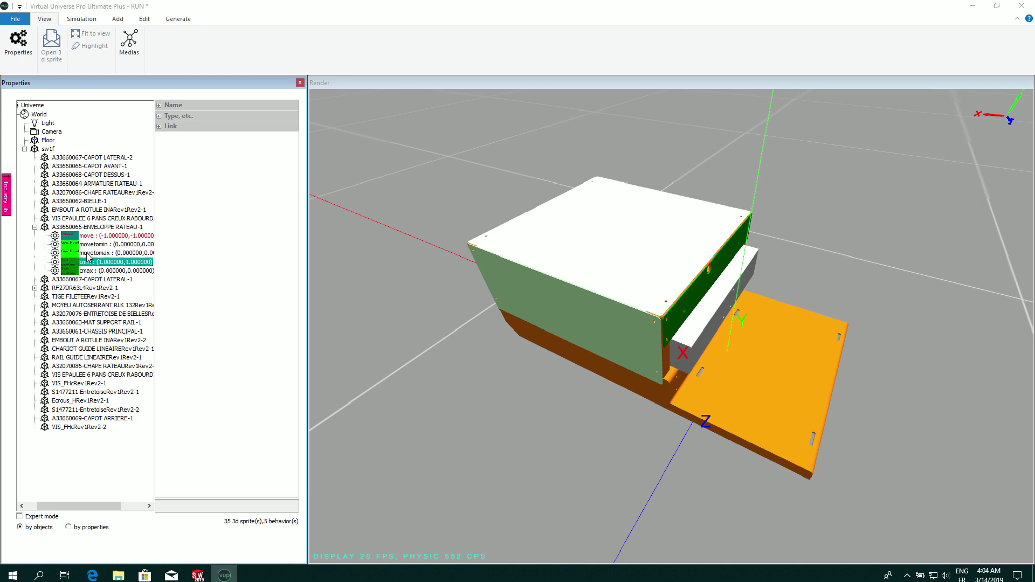
{"action": "left_click", "coordinate": [86, 254]}
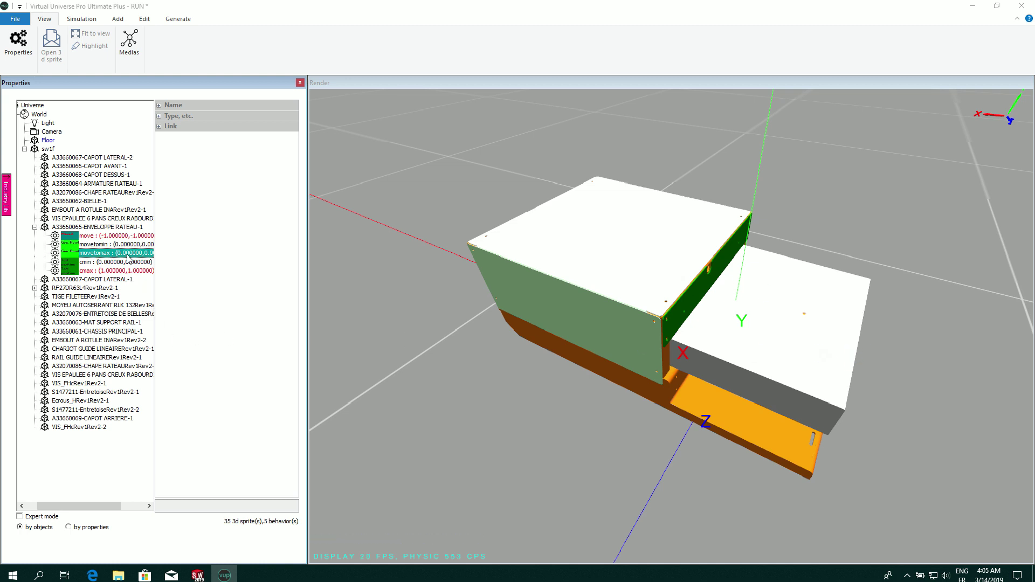
{"action": "left_click", "coordinate": [93, 246]}
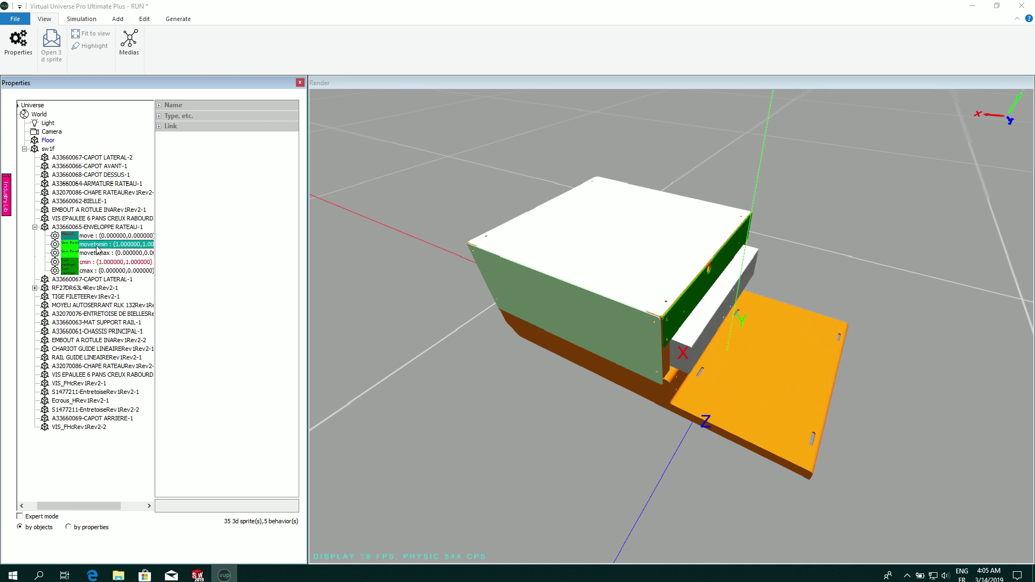
{"action": "left_click", "coordinate": [96, 254]}
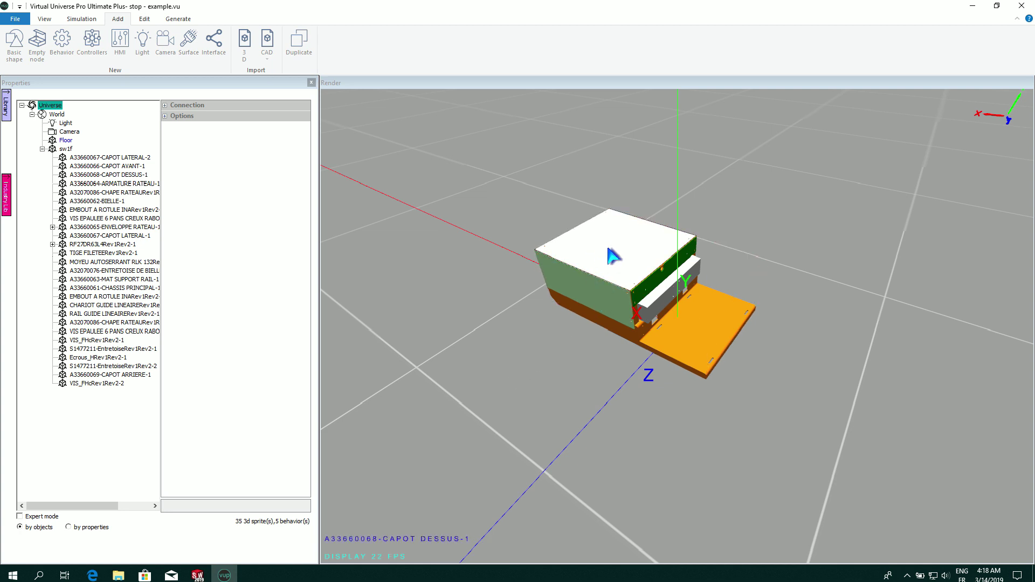
Add a 'Test if clicked' behaviour to the top cover CAPOT DESSUS-1.
{"action": "left_click", "coordinate": [612, 256]}
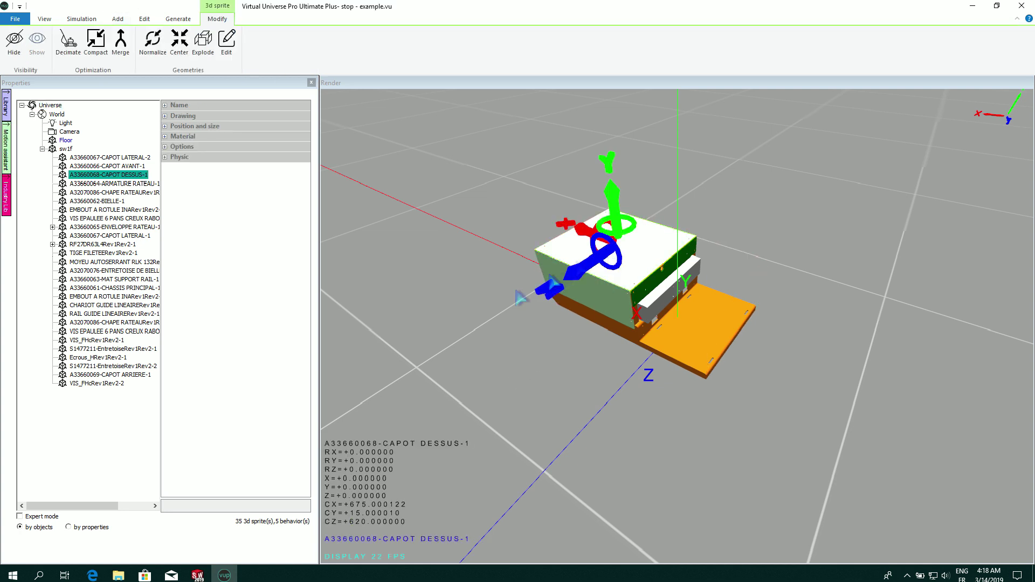
{"action": "left_click", "coordinate": [128, 176]}
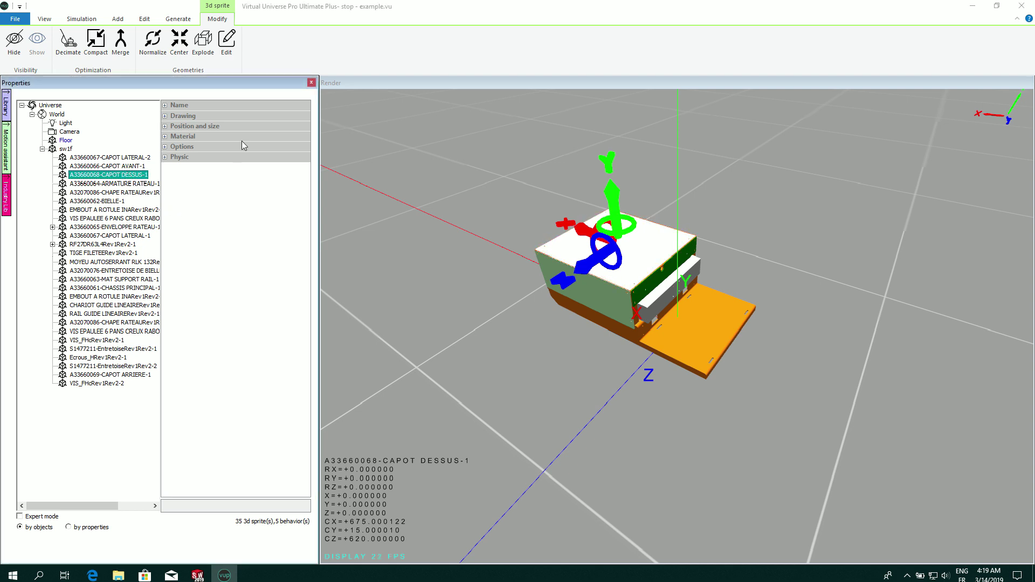
{"action": "left_click", "coordinate": [118, 19]}
{"action": "left_click", "coordinate": [62, 42]}
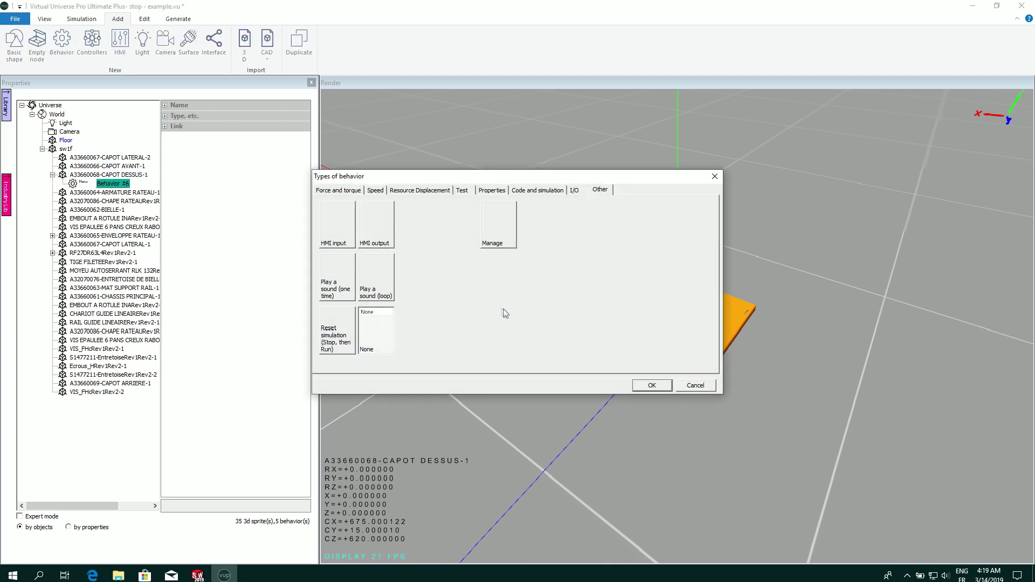
{"action": "left_click", "coordinate": [462, 190]}
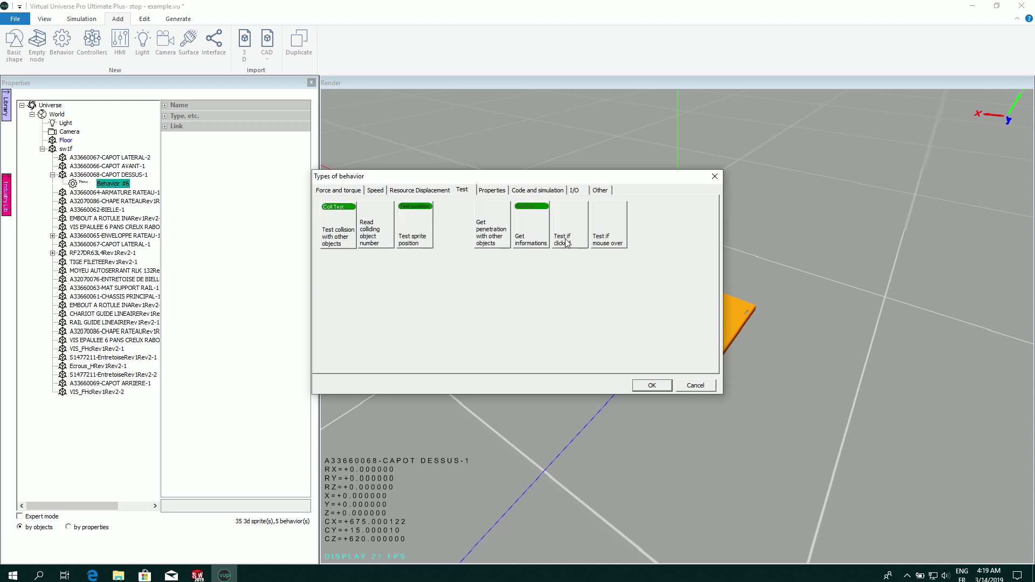
{"action": "left_click", "coordinate": [652, 385]}
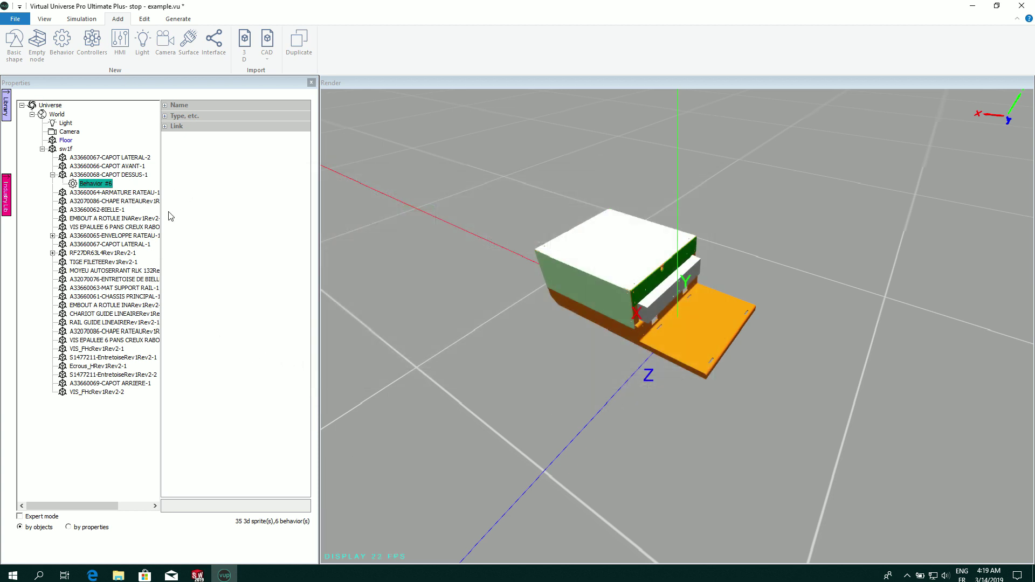
Rename the new Behavior #6 to 'clicked'.
{"action": "left_click", "coordinate": [116, 175]}
{"action": "left_click", "coordinate": [102, 184]}
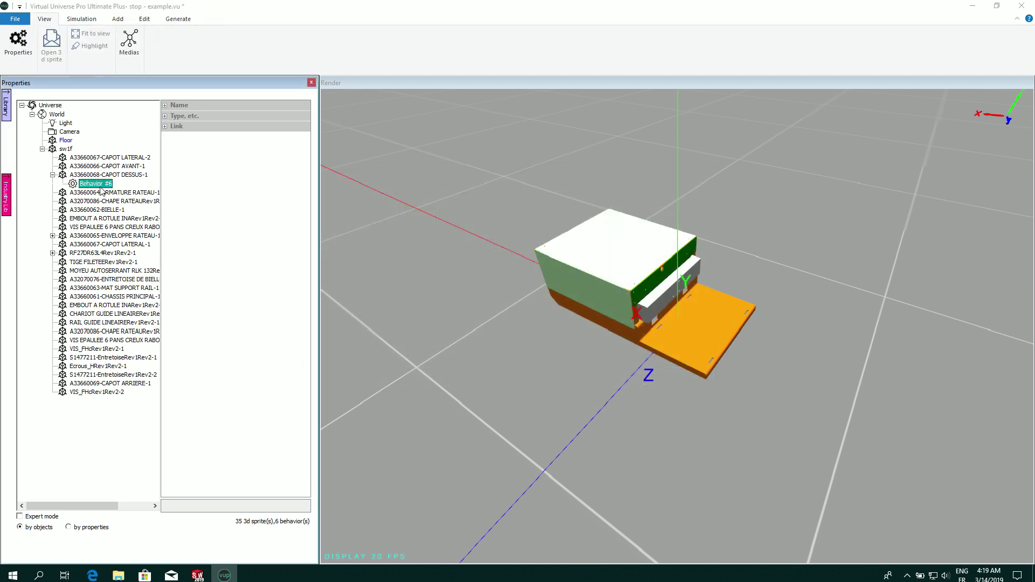
{"action": "left_click", "coordinate": [165, 105]}
{"action": "left_click", "coordinate": [243, 116]}
{"action": "left_click", "coordinate": [259, 116]}
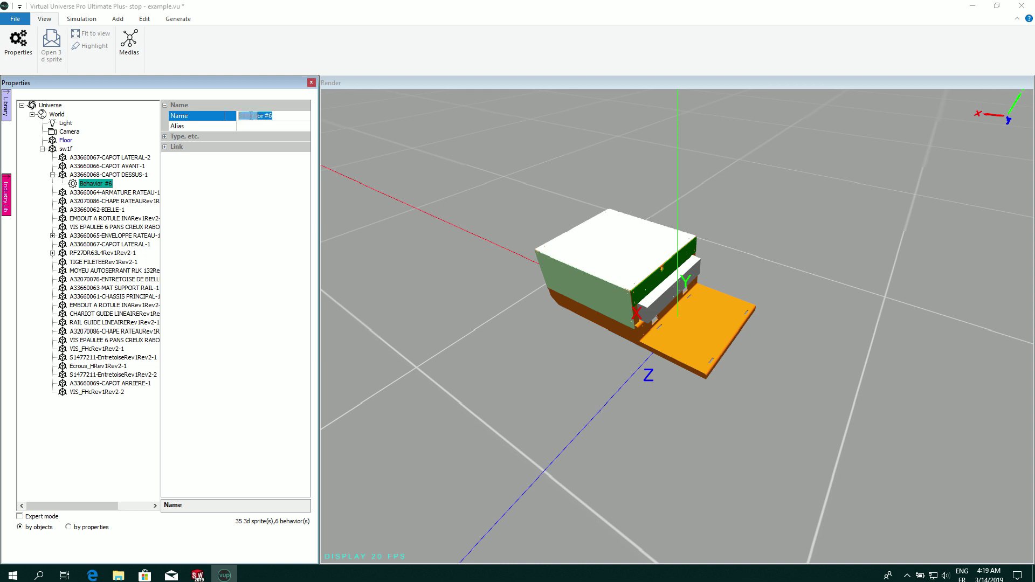
{"action": "type", "text": "clicked"}
{"action": "key", "text": "Return"}
Add a new controller under World.
{"action": "left_click", "coordinate": [120, 19]}
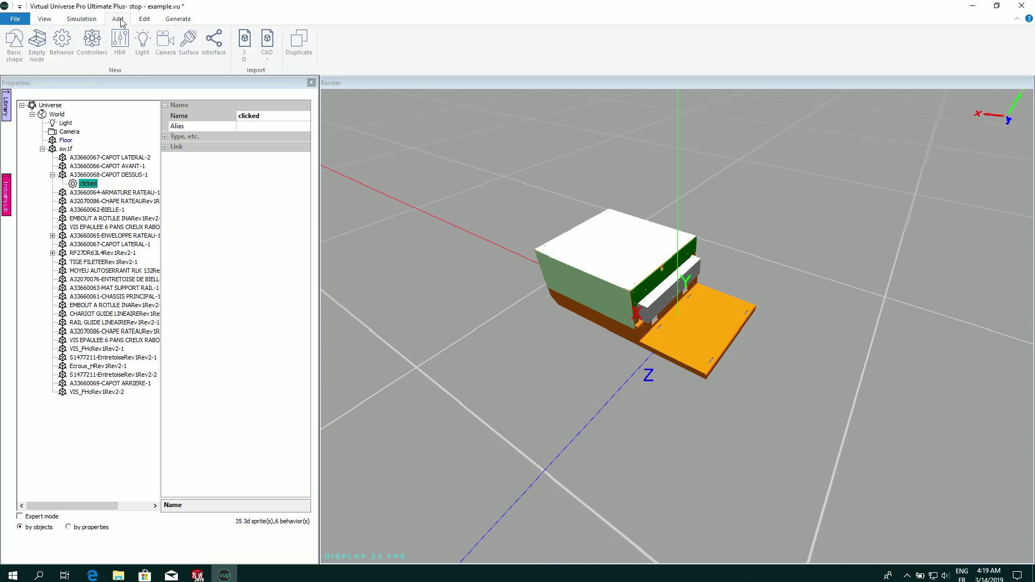
{"action": "left_click", "coordinate": [57, 114]}
{"action": "left_click", "coordinate": [91, 42]}
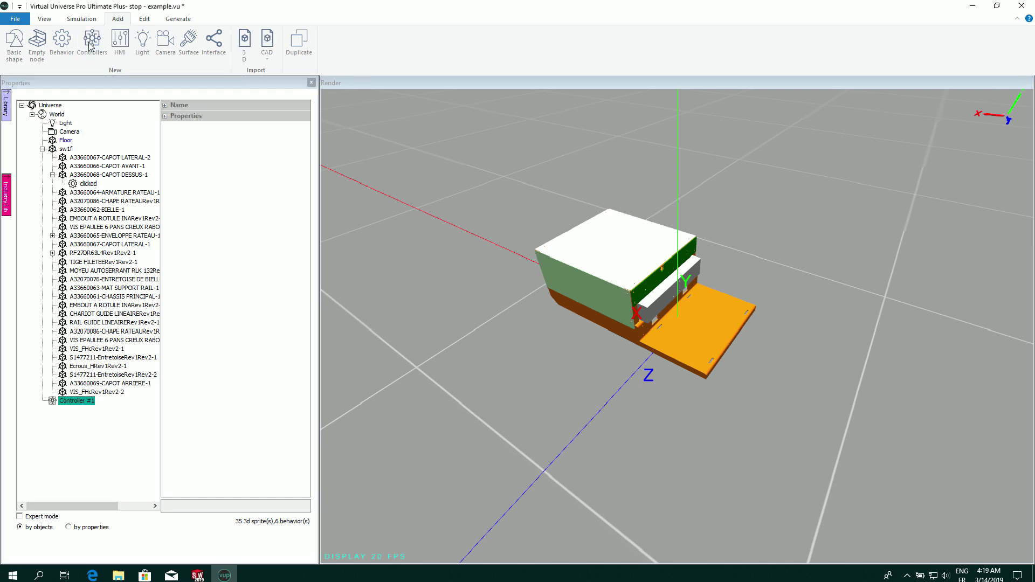
Add a new Ladder program page to Controller #1.
{"action": "double_click", "coordinate": [80, 401]}
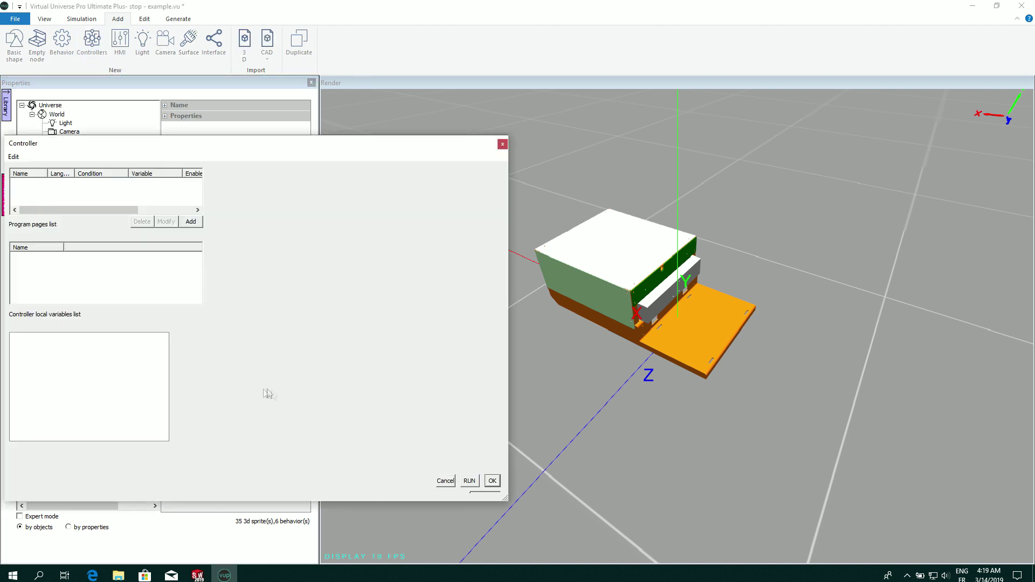
{"action": "left_click", "coordinate": [191, 222]}
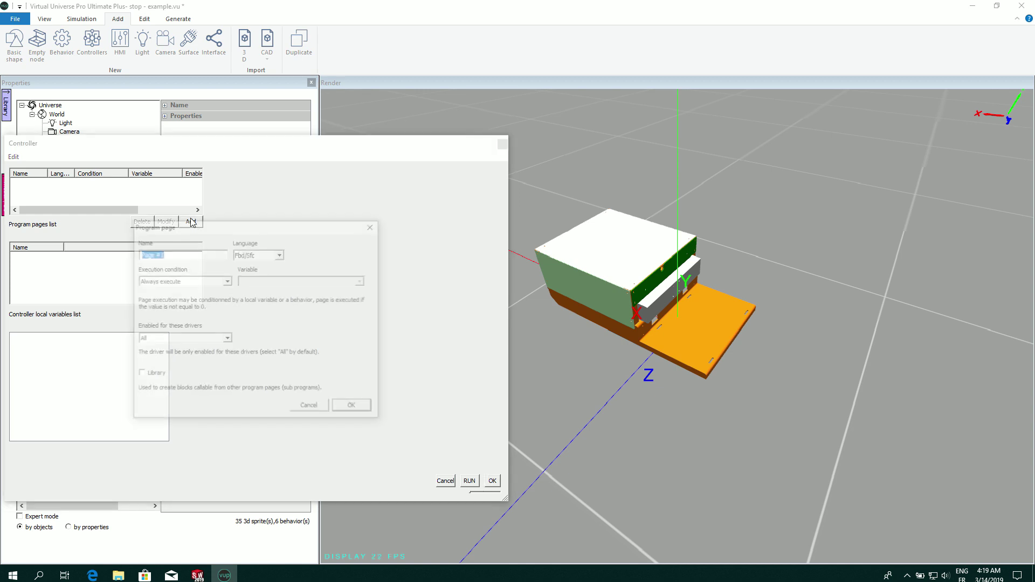
{"action": "left_click", "coordinate": [280, 254]}
{"action": "left_click", "coordinate": [252, 265]}
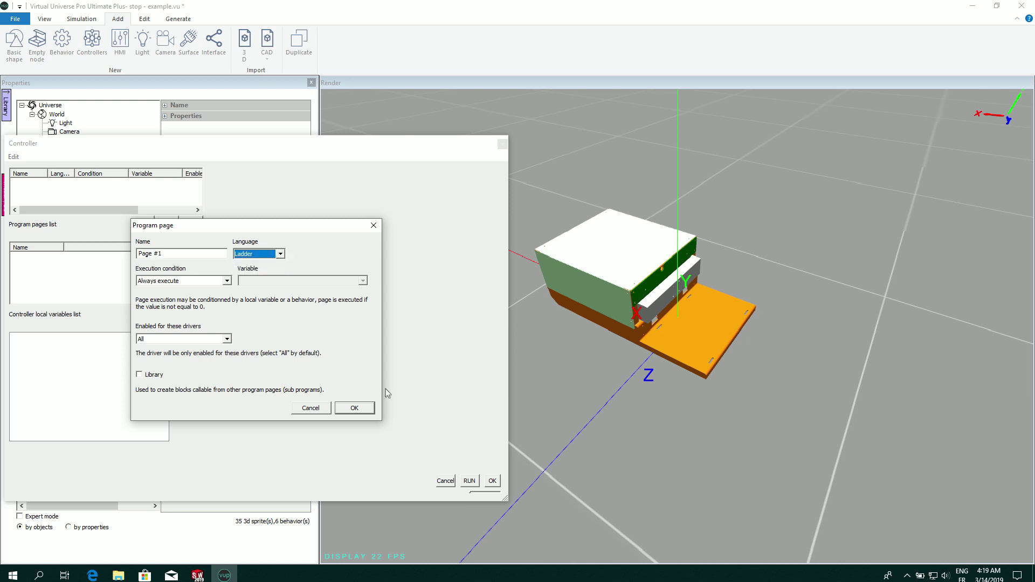
{"action": "left_click", "coordinate": [355, 408]}
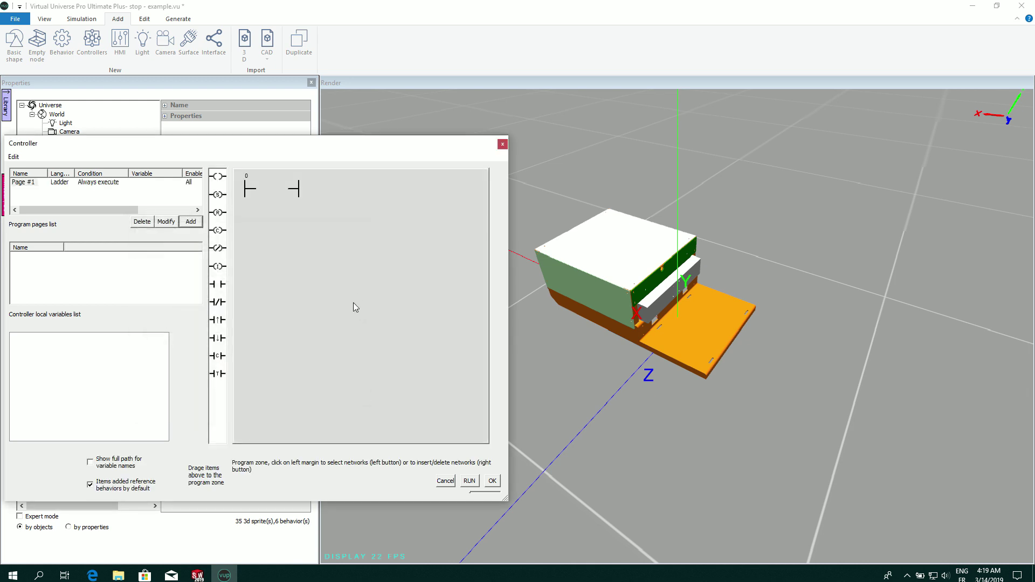
Build rung 0: a normally-open 'clicked' contact driving a plain movetomax coil.
{"action": "left_click_drag", "start_coordinate": [218, 176], "coordinate": [273, 188]}
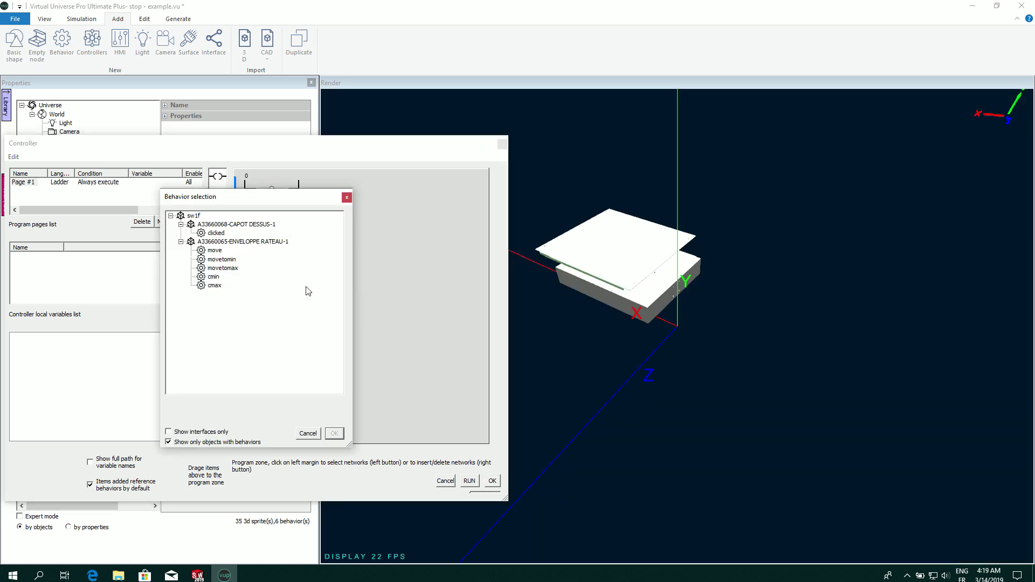
{"action": "left_click_drag", "start_coordinate": [264, 200], "coordinate": [288, 241]}
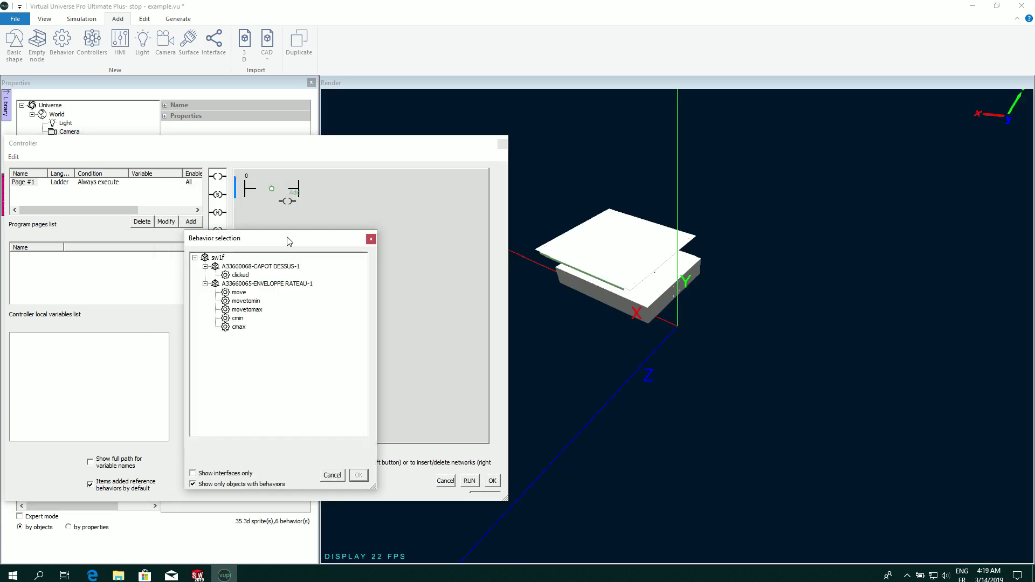
{"action": "double_click", "coordinate": [243, 310]}
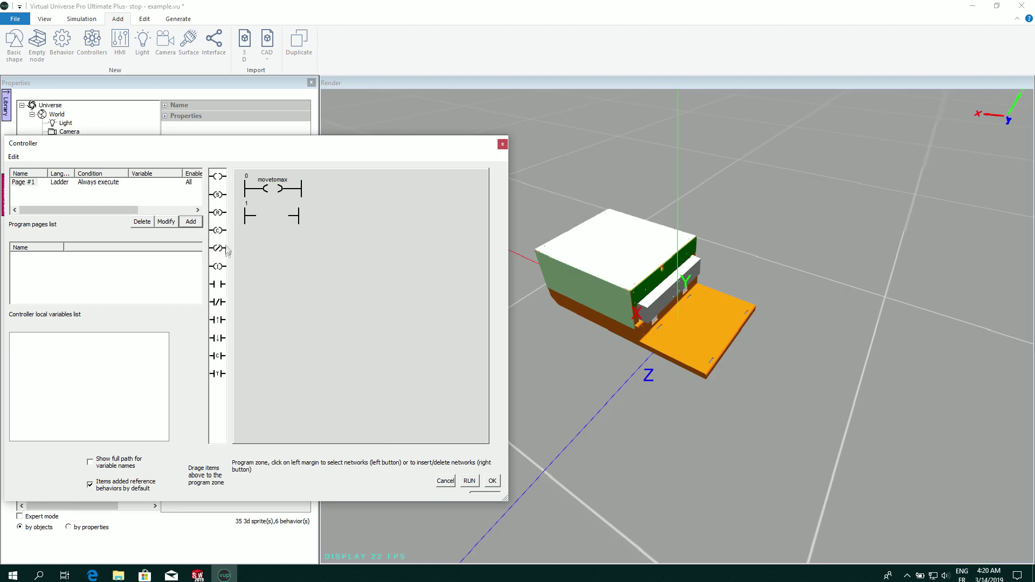
{"action": "left_click_drag", "start_coordinate": [220, 284], "coordinate": [256, 198]}
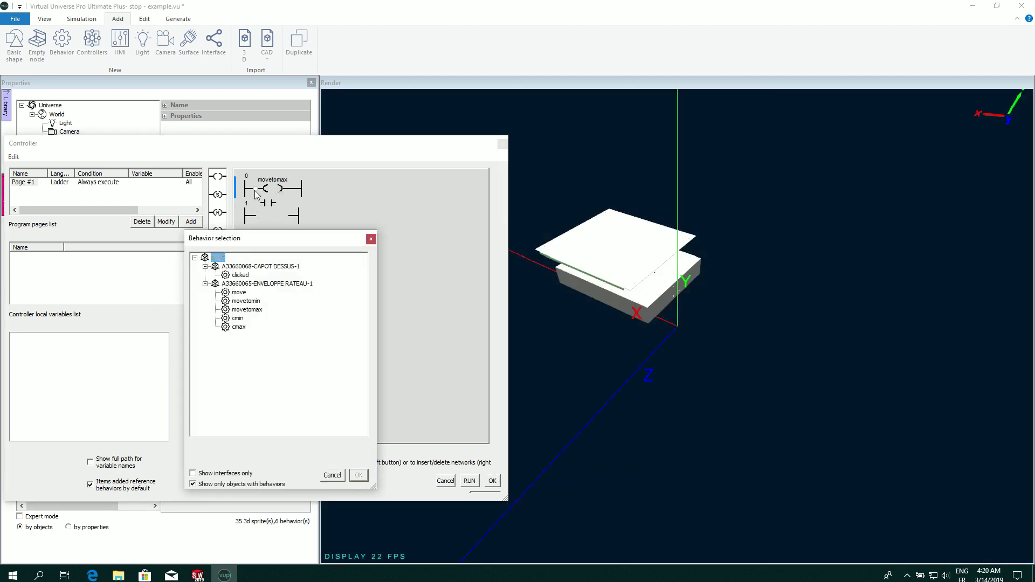
{"action": "double_click", "coordinate": [239, 276]}
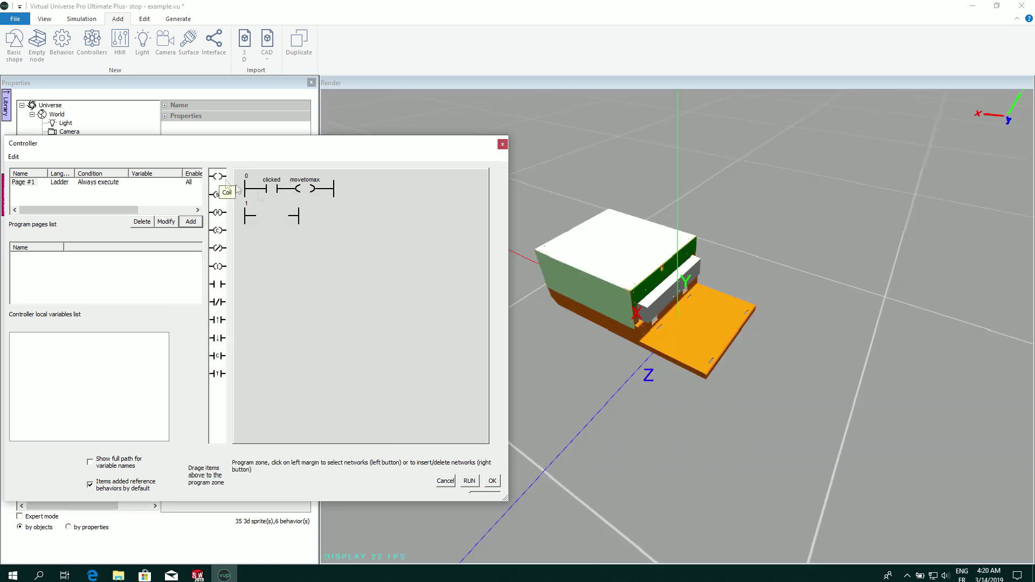
{"action": "left_click", "coordinate": [305, 189]}
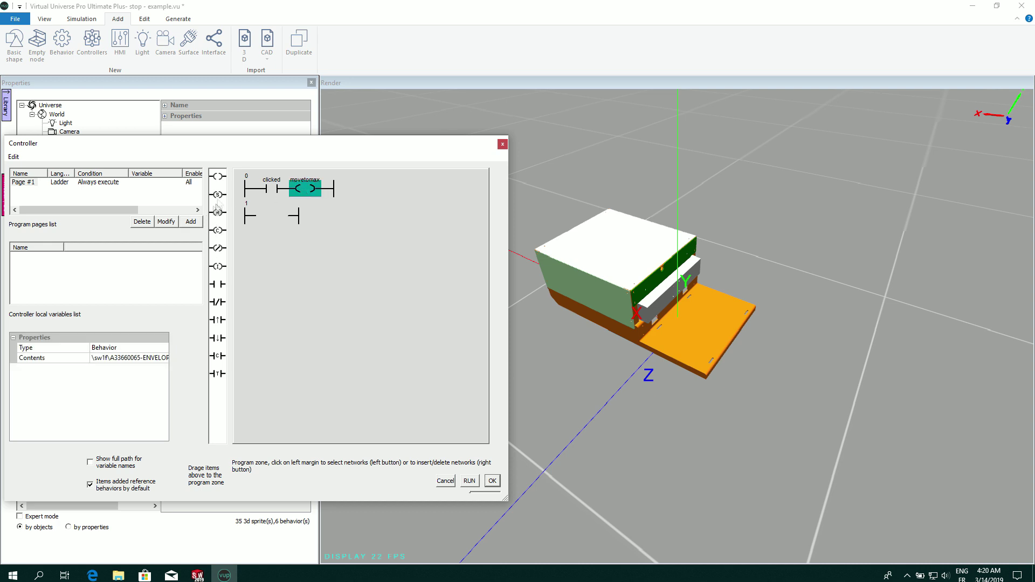
{"action": "left_click_drag", "start_coordinate": [218, 201], "coordinate": [306, 188]}
{"action": "left_click_drag", "start_coordinate": [220, 181], "coordinate": [301, 195]}
Build rung 1: a normally-closed 'clicked' contact driving movetomin, then run the program.
{"action": "left_click_drag", "start_coordinate": [219, 176], "coordinate": [270, 218]}
{"action": "left_click", "coordinate": [245, 301]}
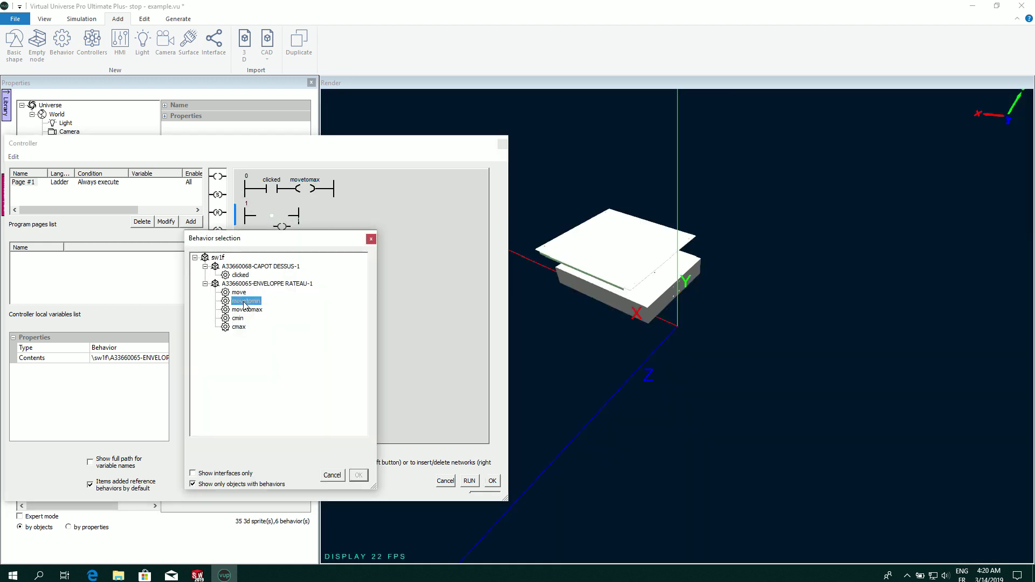
{"action": "left_click", "coordinate": [358, 475]}
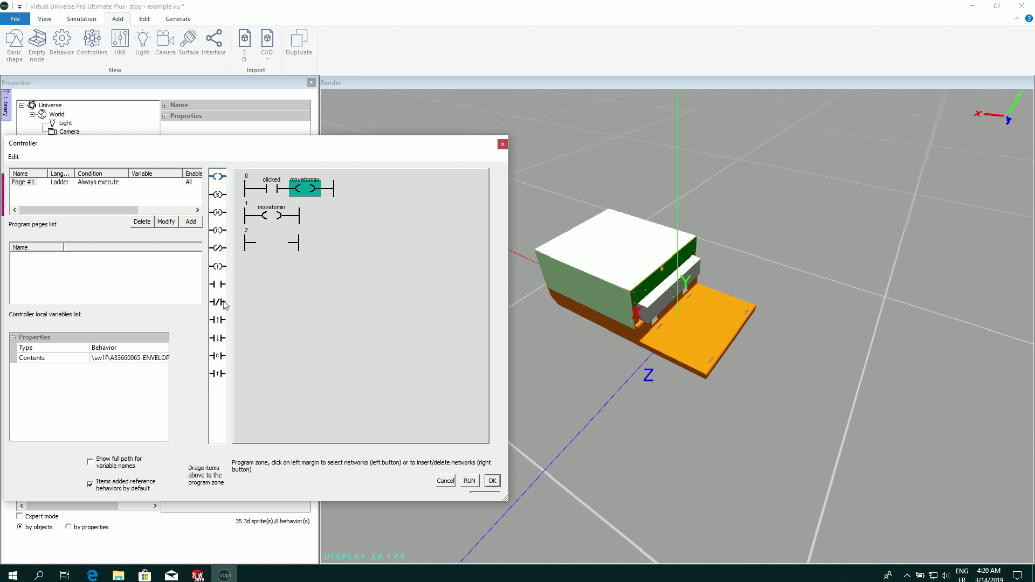
{"action": "left_click_drag", "start_coordinate": [225, 305], "coordinate": [256, 221]}
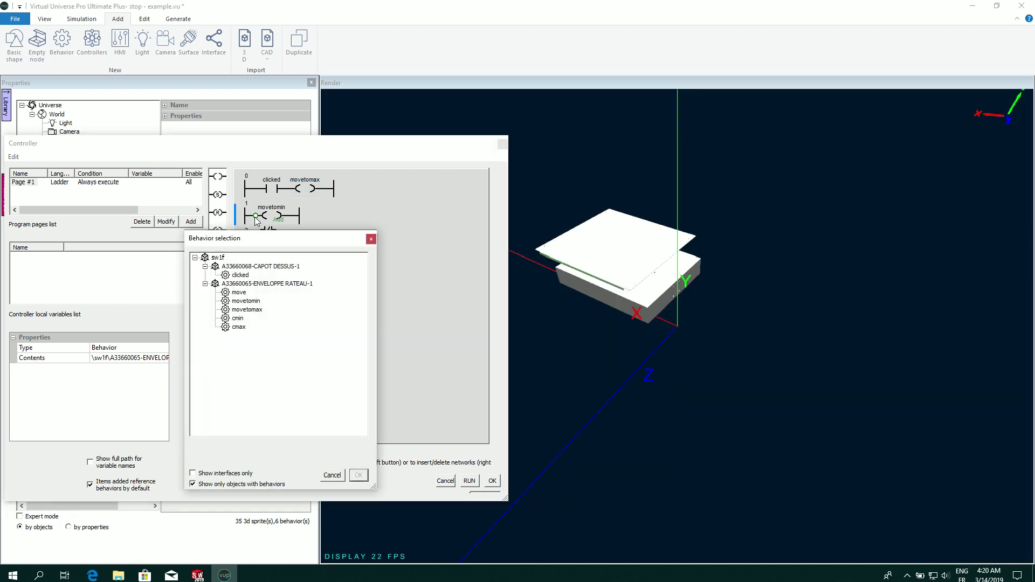
{"action": "double_click", "coordinate": [238, 276]}
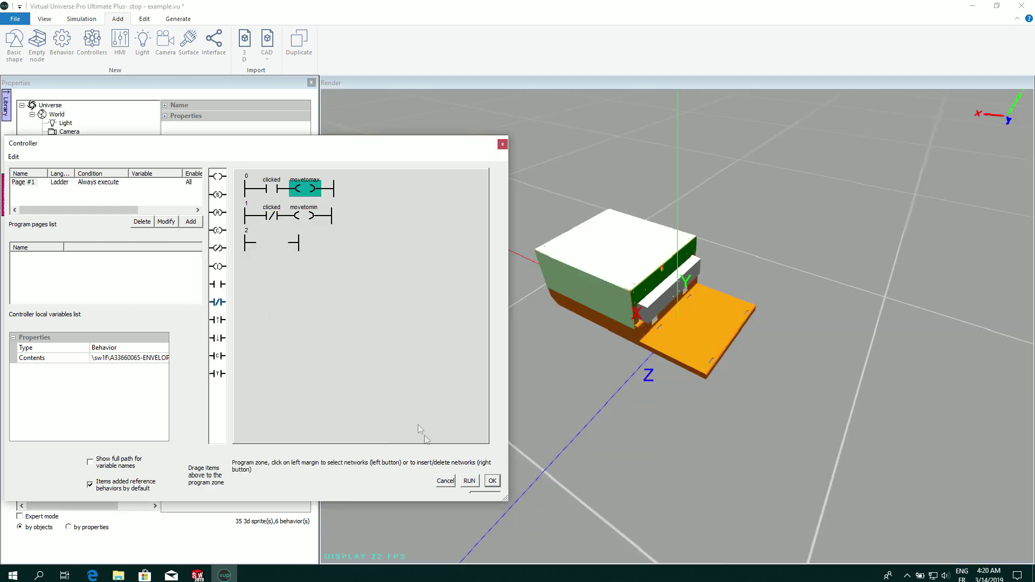
{"action": "left_click", "coordinate": [470, 483]}
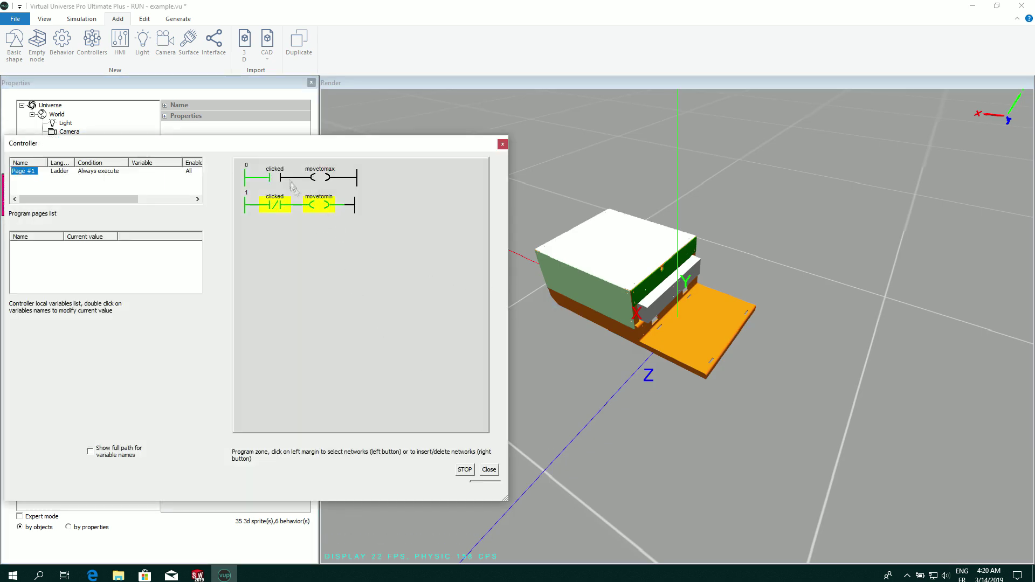
Click the top cover twice to slide the tray out and back, then close the controller editor.
{"action": "left_click", "coordinate": [625, 257]}
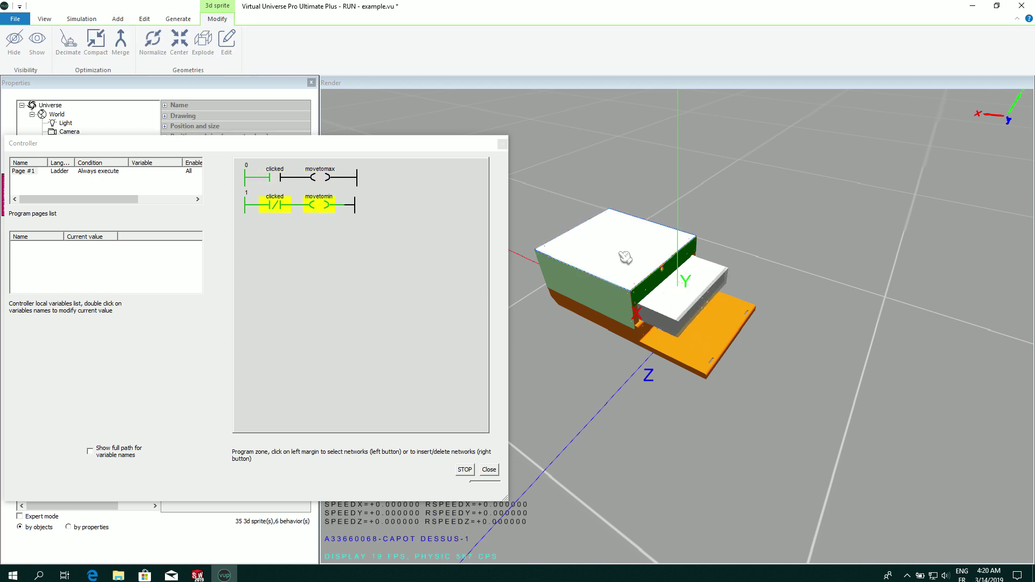
{"action": "left_click", "coordinate": [625, 257]}
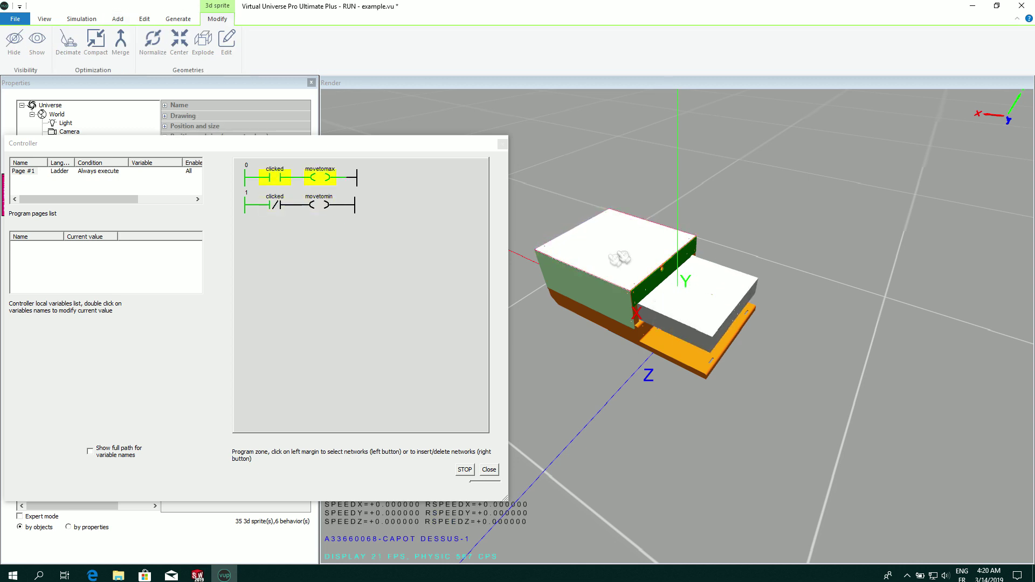
{"action": "left_click", "coordinate": [489, 469]}
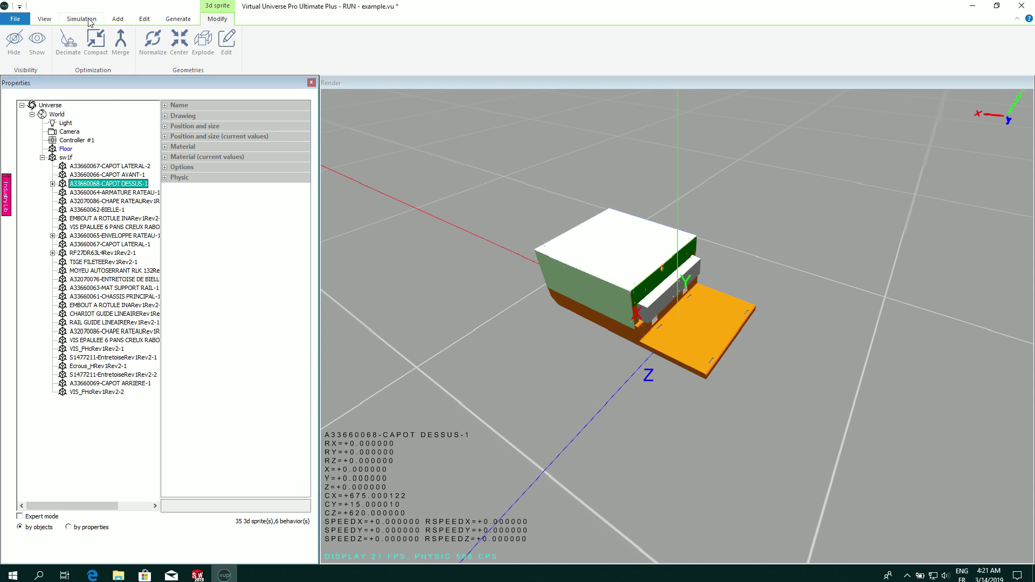
{"action": "left_click", "coordinate": [82, 19]}
Stop the simulation and compact the sw1f assembly's geometries and materials.
{"action": "left_click", "coordinate": [42, 46]}
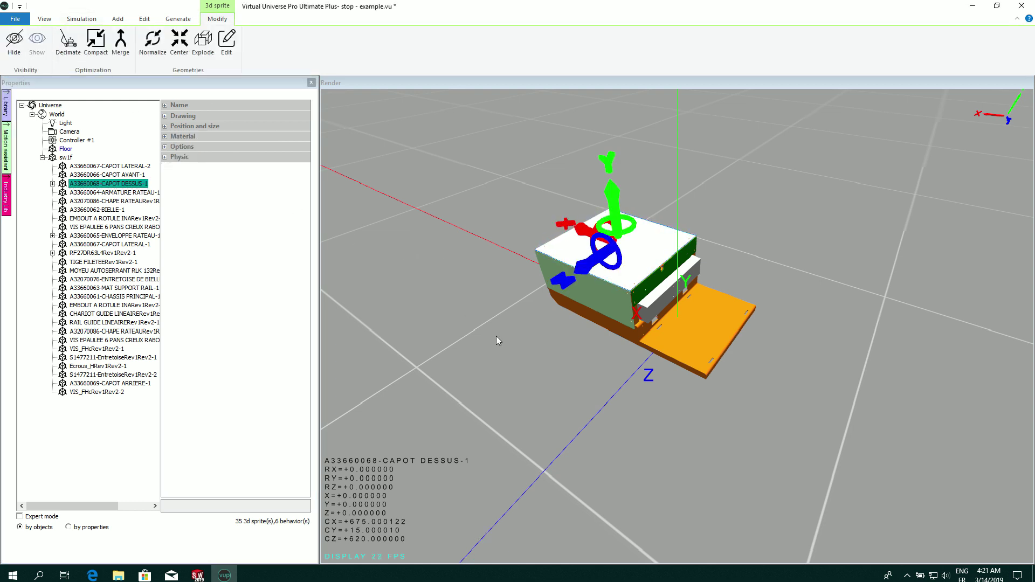
{"action": "mouse_move", "coordinate": [496, 336]}
{"action": "left_mouse_down"}
{"action": "mouse_move", "coordinate": [471, 338]}
{"action": "mouse_move", "coordinate": [502, 338]}
{"action": "mouse_move", "coordinate": [491, 338]}
{"action": "left_mouse_up"}
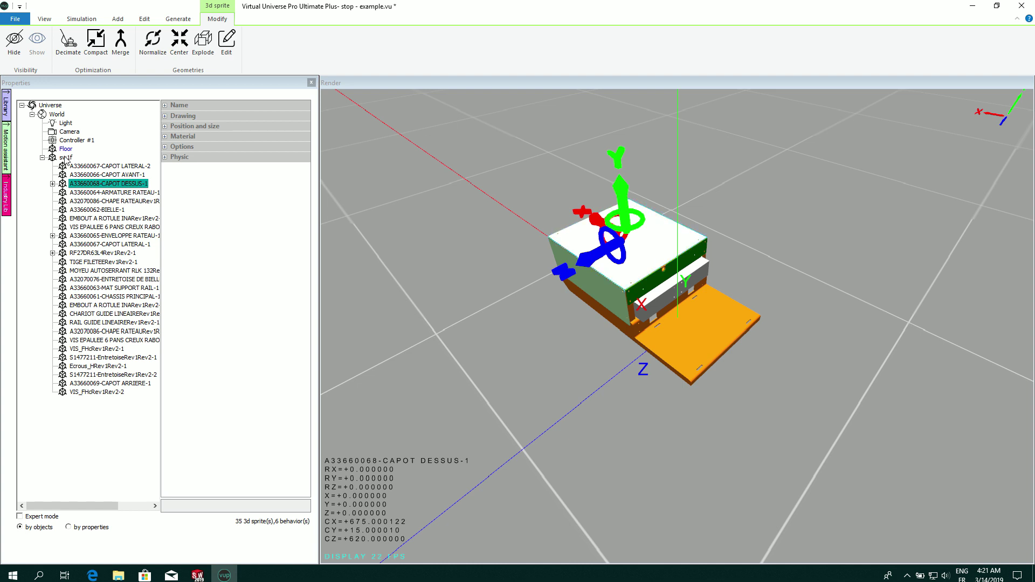
{"action": "left_click", "coordinate": [66, 157]}
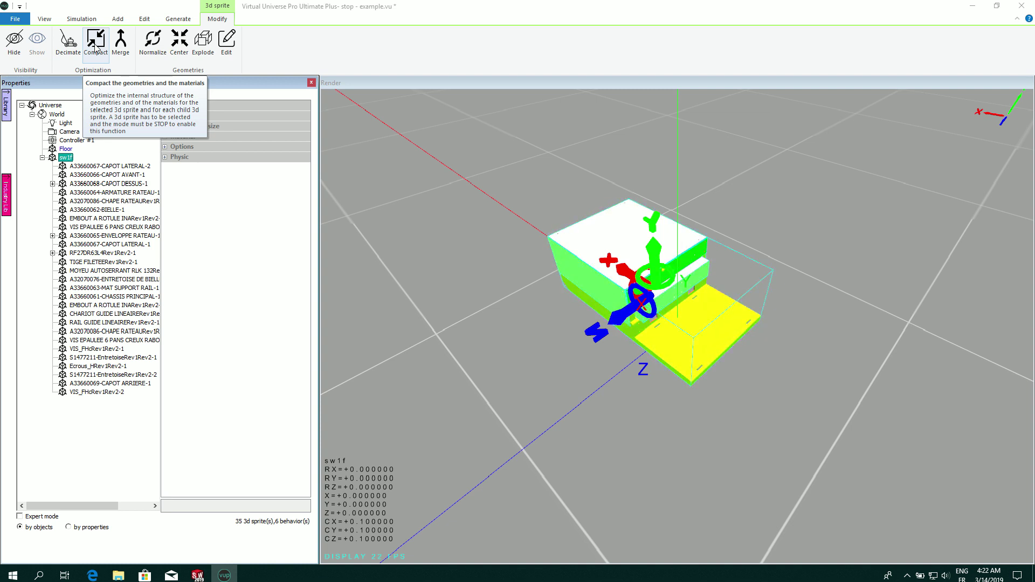
{"action": "left_click", "coordinate": [95, 45]}
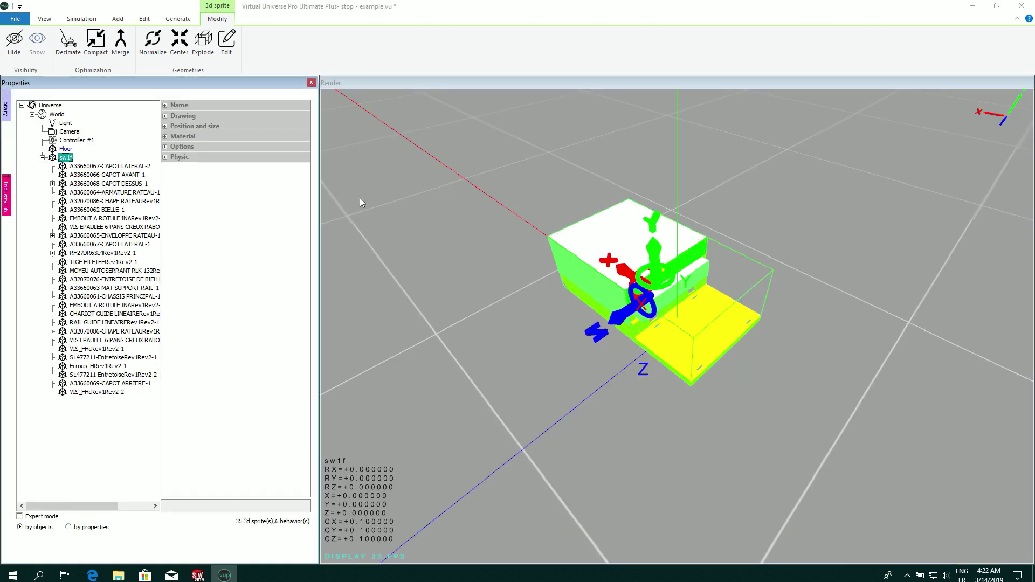
{"action": "left_click", "coordinate": [178, 18]}
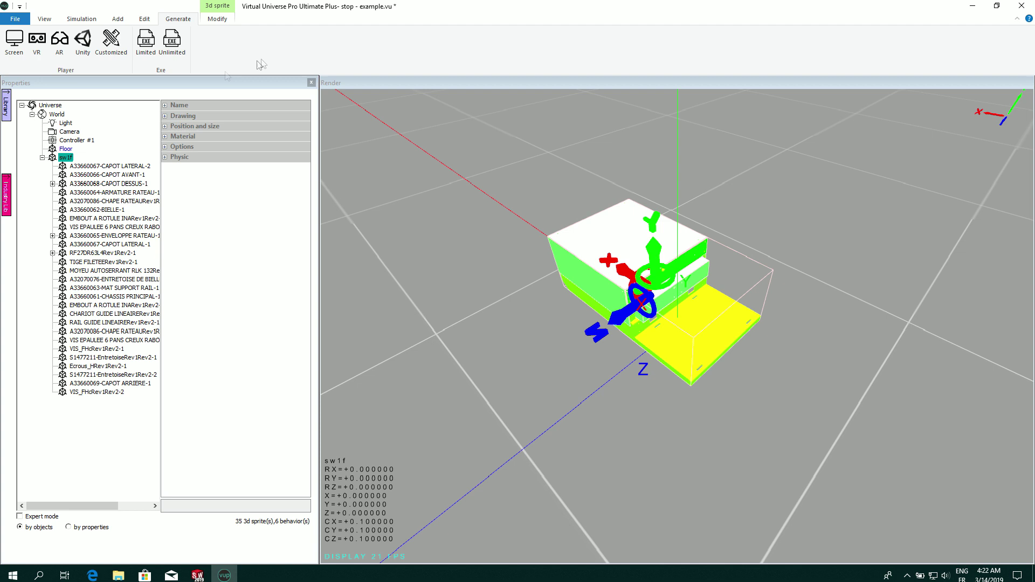
Launch the pusher in the vurtwin screen player and orbit to look down on it.
{"action": "left_click", "coordinate": [14, 43]}
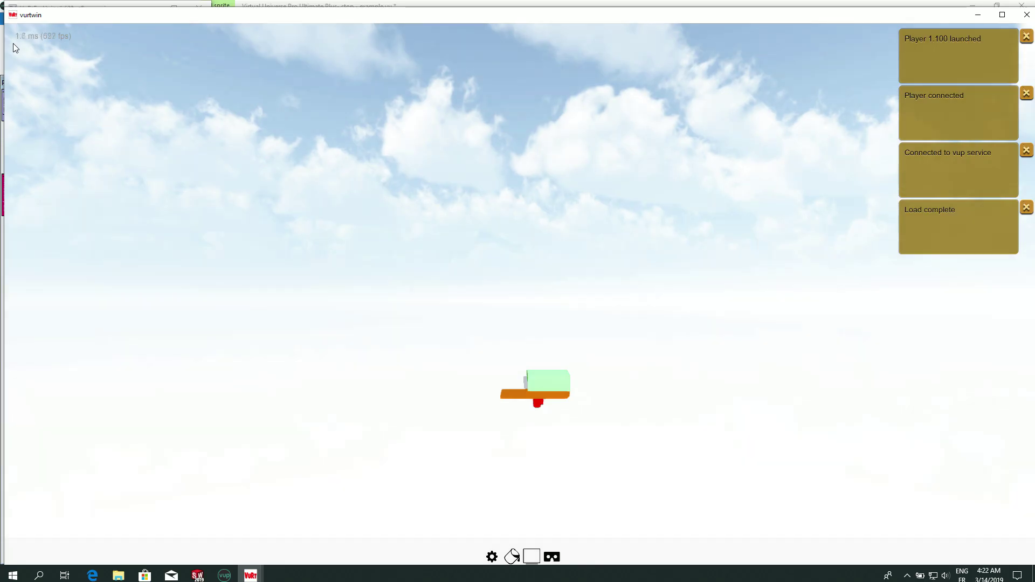
{"action": "left_click_drag", "start_coordinate": [279, 189], "coordinate": [388, 289]}
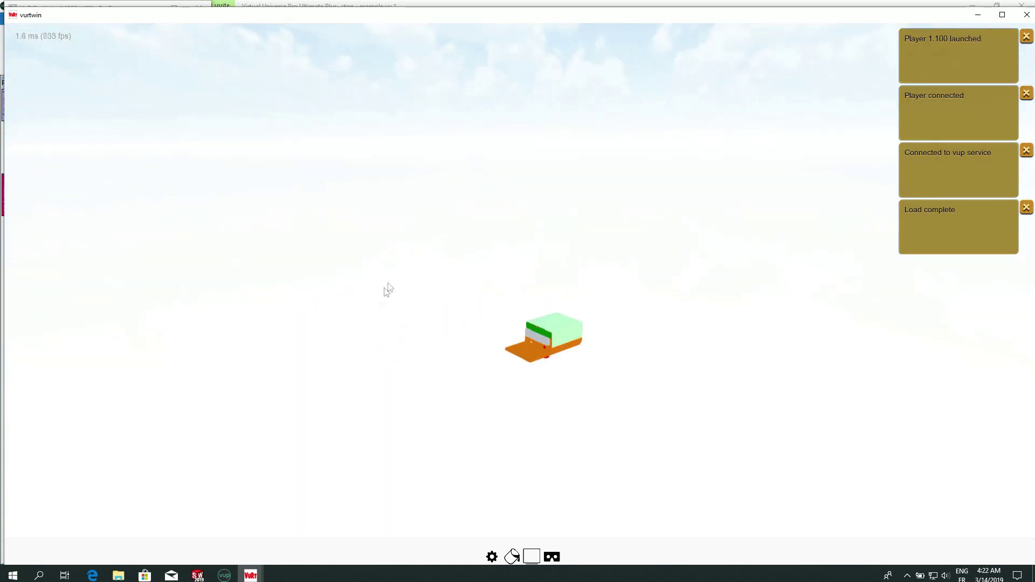
{"action": "left_click", "coordinate": [492, 557]}
Set the player's layout to Warehouse 3 and zoom in close on the pusher.
{"action": "left_click", "coordinate": [209, 248]}
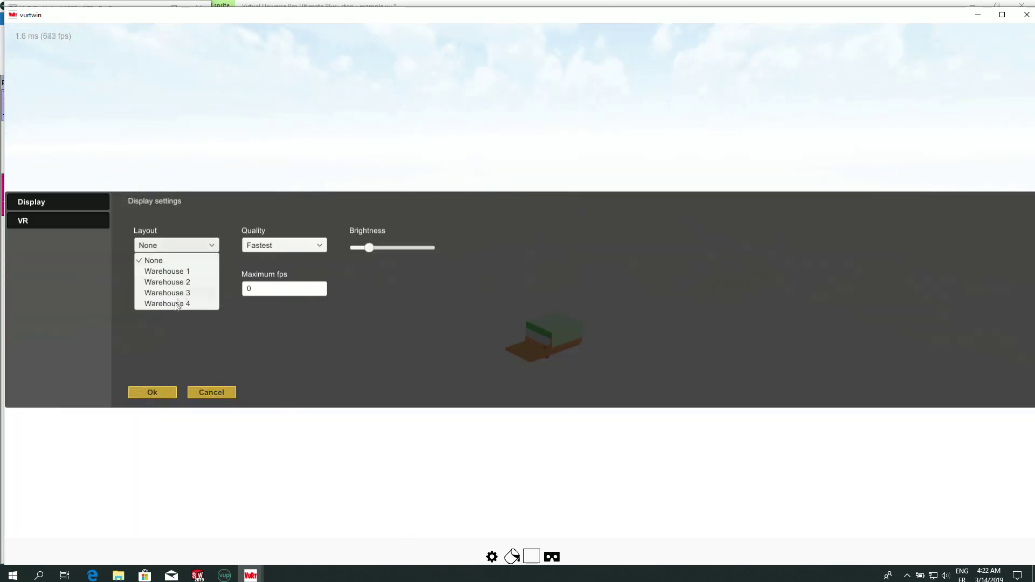
{"action": "left_click", "coordinate": [167, 293]}
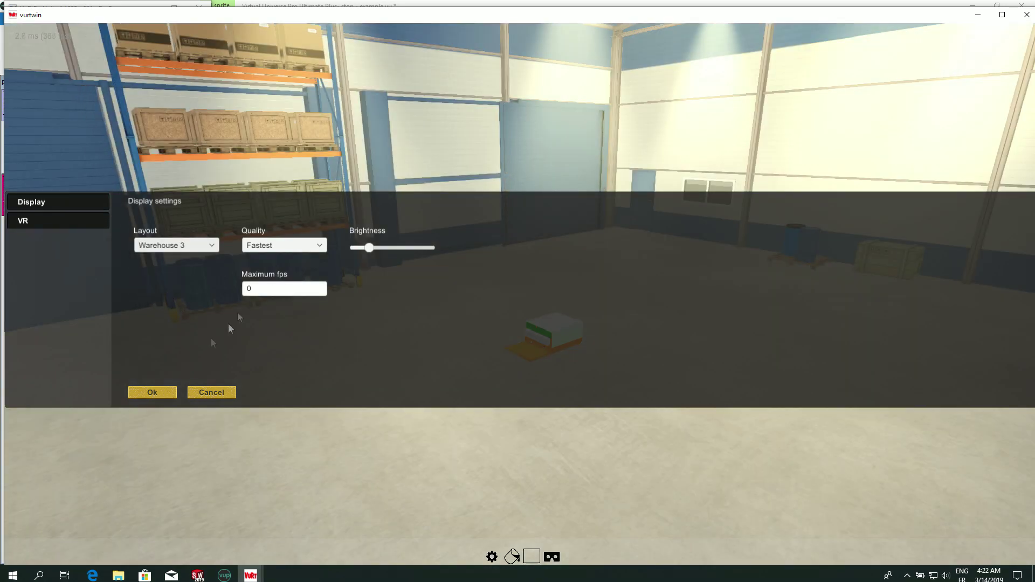
{"action": "left_click", "coordinate": [153, 392]}
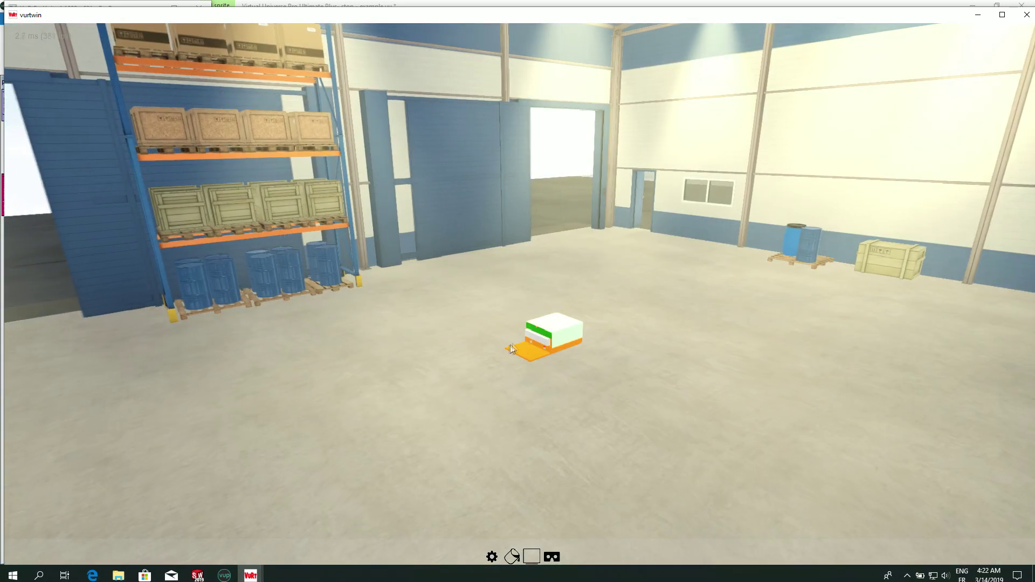
{"action": "scroll", "coordinate": [433, 343], "scroll_direction": "up", "scroll_amount": 3}
{"action": "scroll", "coordinate": [434, 349], "scroll_direction": "up", "scroll_amount": 4}
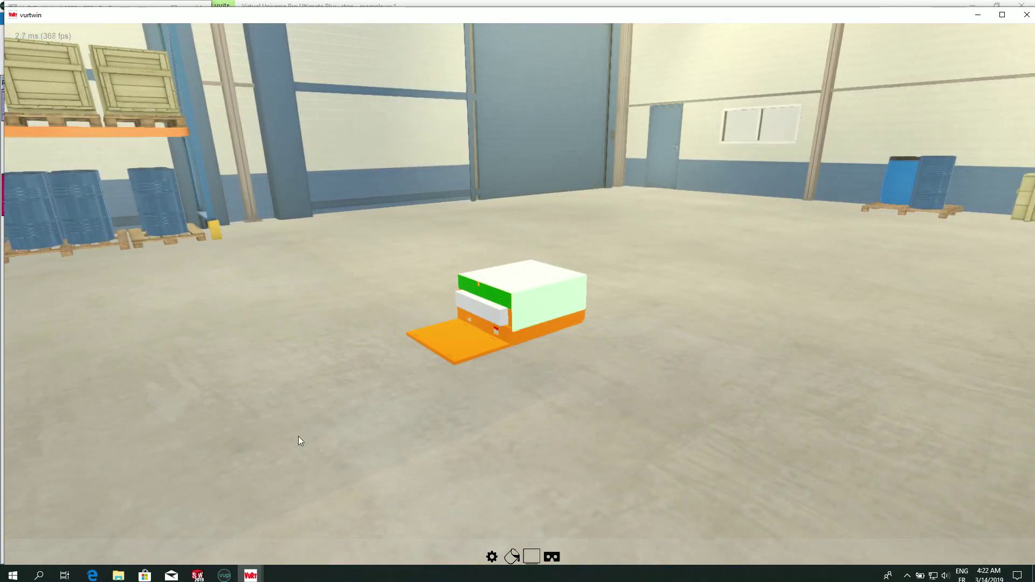
{"action": "left_click", "coordinate": [511, 556]}
Set the player's rendering quality to Fantastic.
{"action": "scroll", "coordinate": [791, 196], "scroll_direction": "up", "scroll_amount": 1}
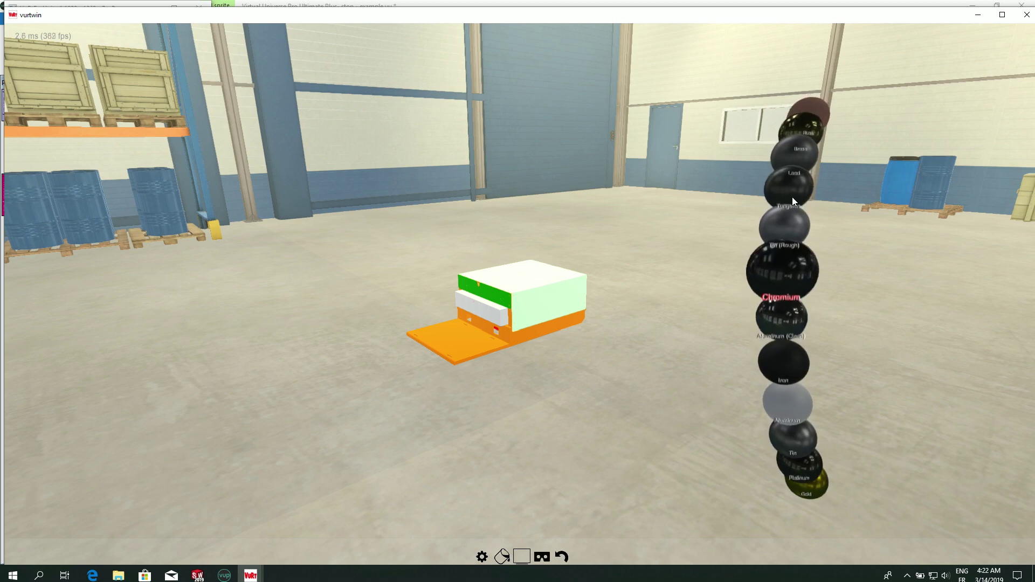
{"action": "left_click_drag", "start_coordinate": [661, 416], "coordinate": [550, 577]}
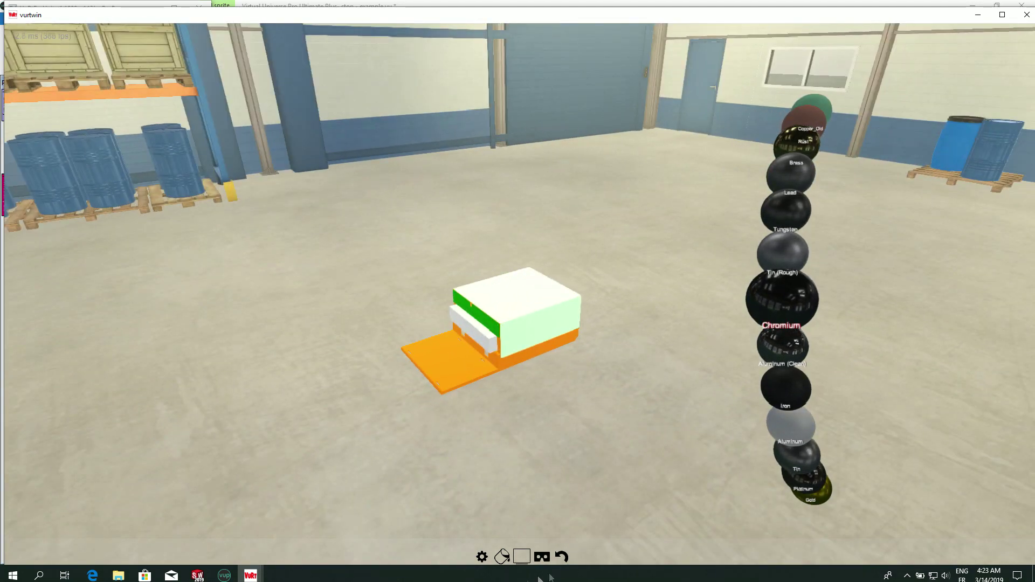
{"action": "left_click", "coordinate": [481, 556]}
{"action": "left_click", "coordinate": [273, 249]}
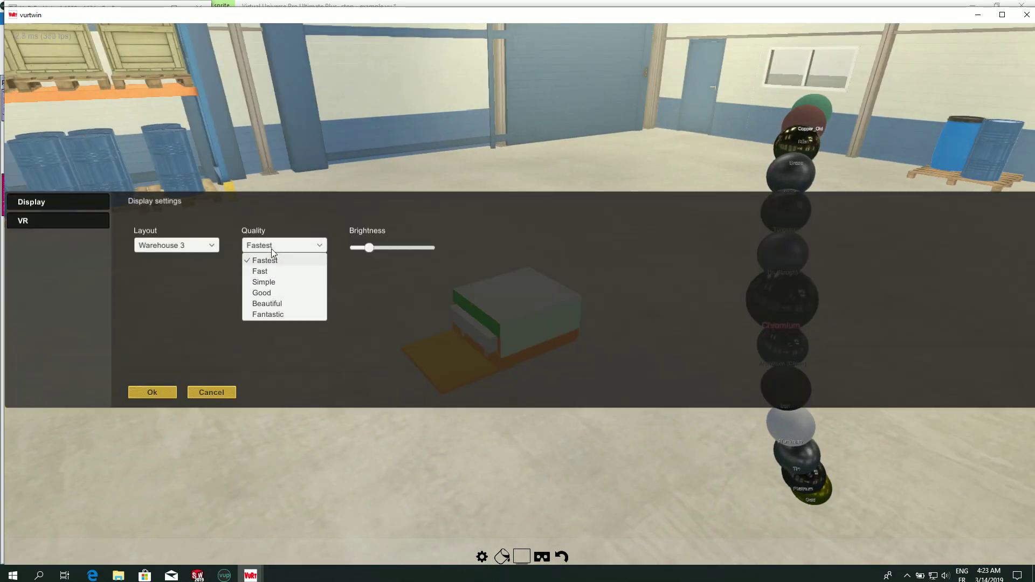
{"action": "left_click", "coordinate": [264, 314]}
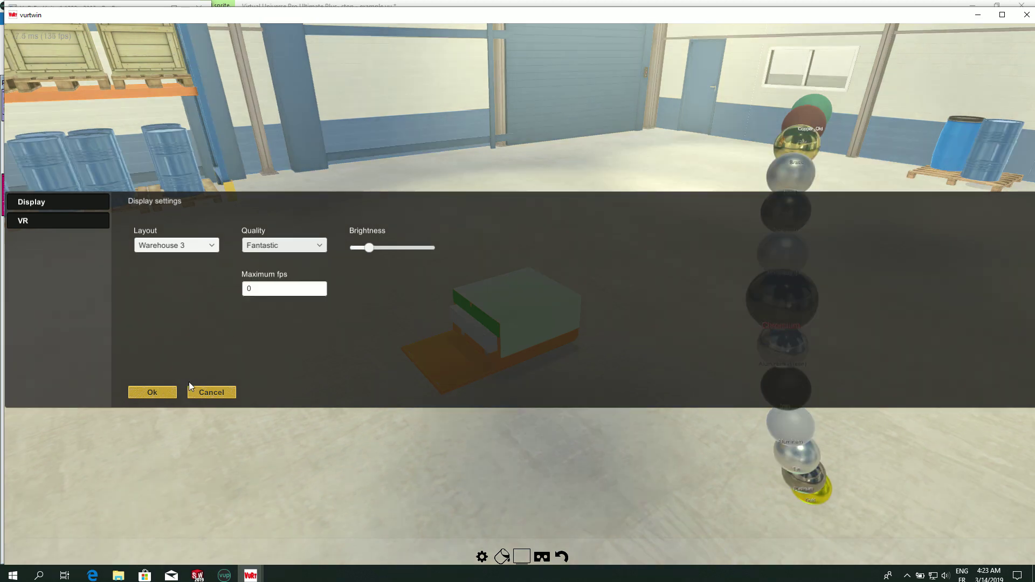
{"action": "left_click", "coordinate": [152, 392]}
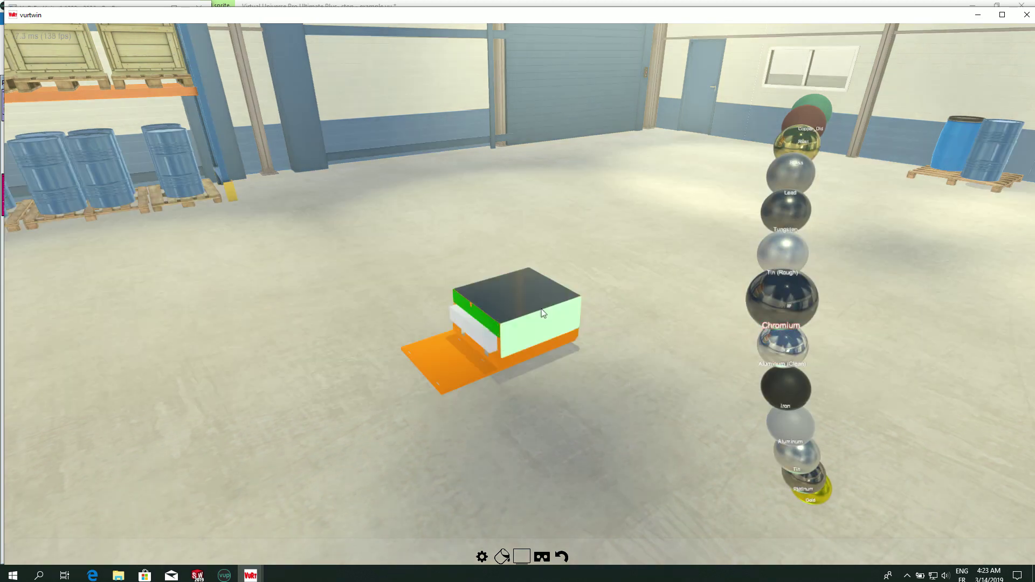
Apply Iron to the orange base and Gold to the white drawer.
{"action": "left_click_drag", "start_coordinate": [529, 332], "coordinate": [403, 347]}
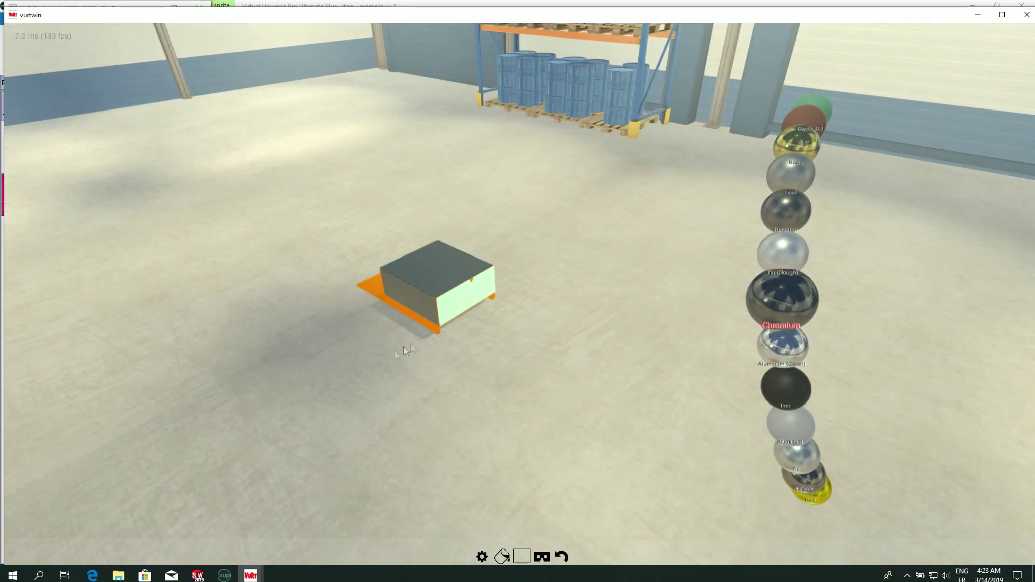
{"action": "left_click_drag", "start_coordinate": [460, 299], "coordinate": [718, 384]}
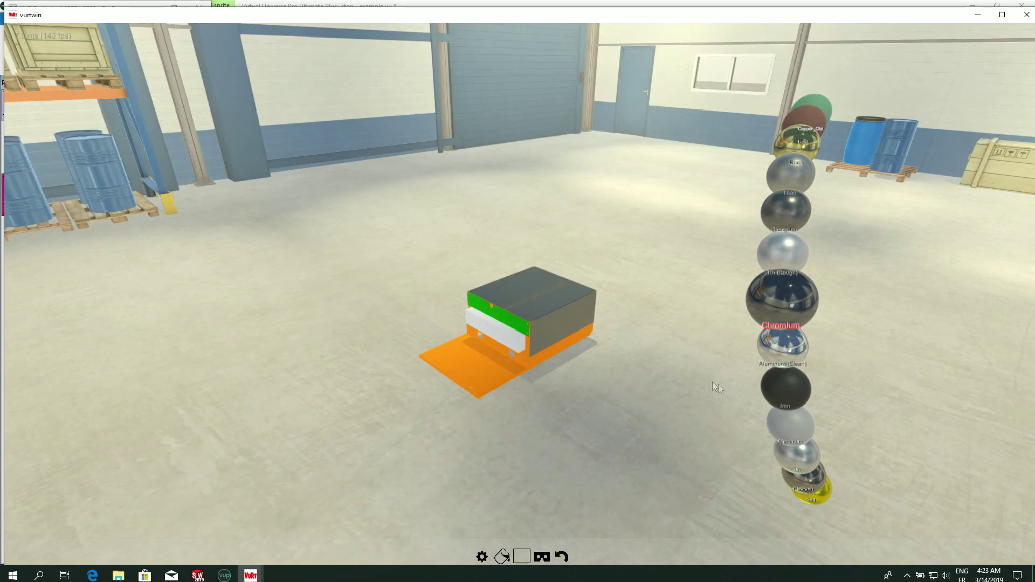
{"action": "left_click", "coordinate": [779, 389]}
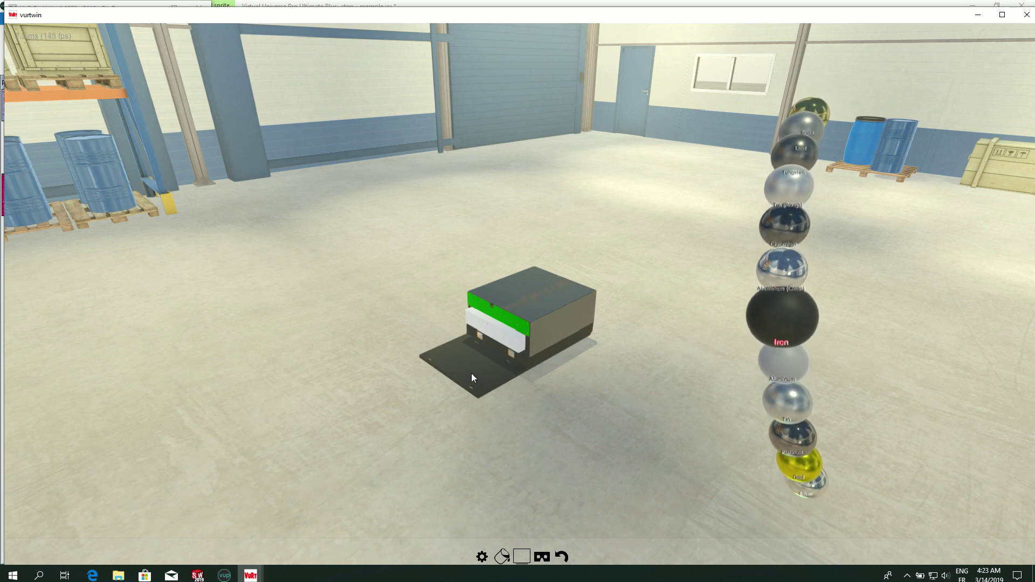
{"action": "scroll", "coordinate": [705, 442], "scroll_direction": "down", "scroll_amount": 4}
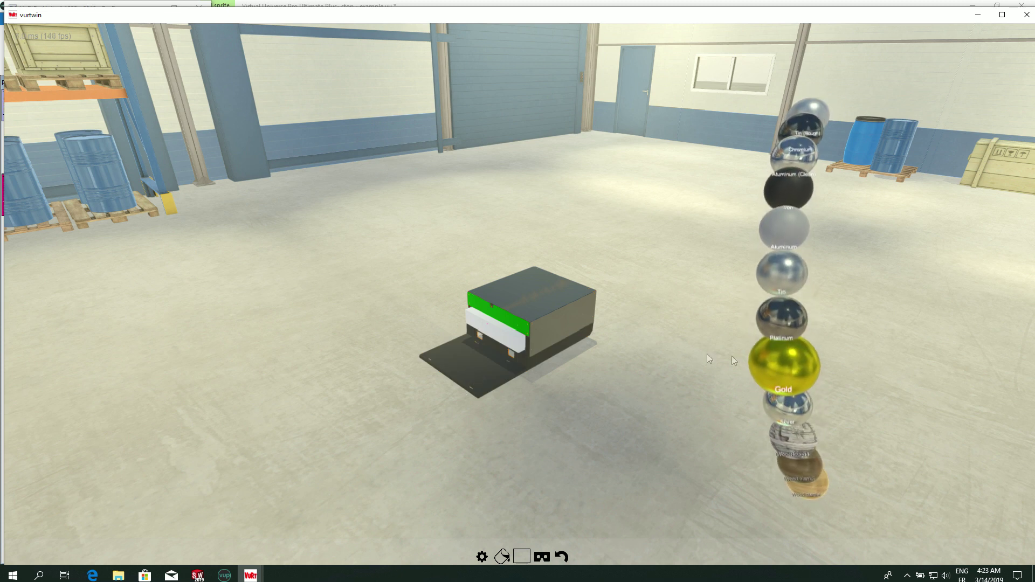
{"action": "left_click", "coordinate": [513, 345]}
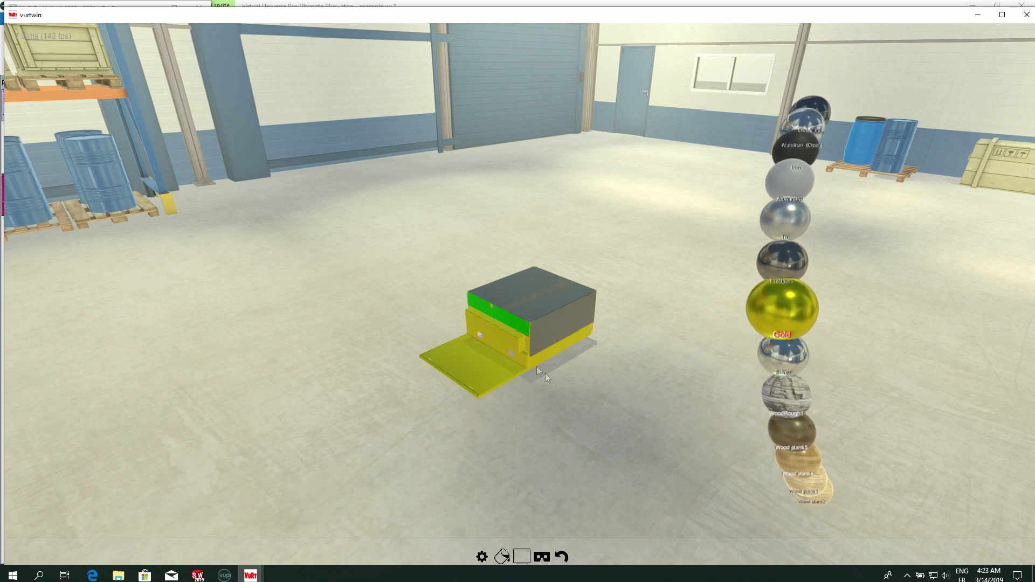
{"action": "left_click_drag", "start_coordinate": [587, 400], "coordinate": [640, 421]}
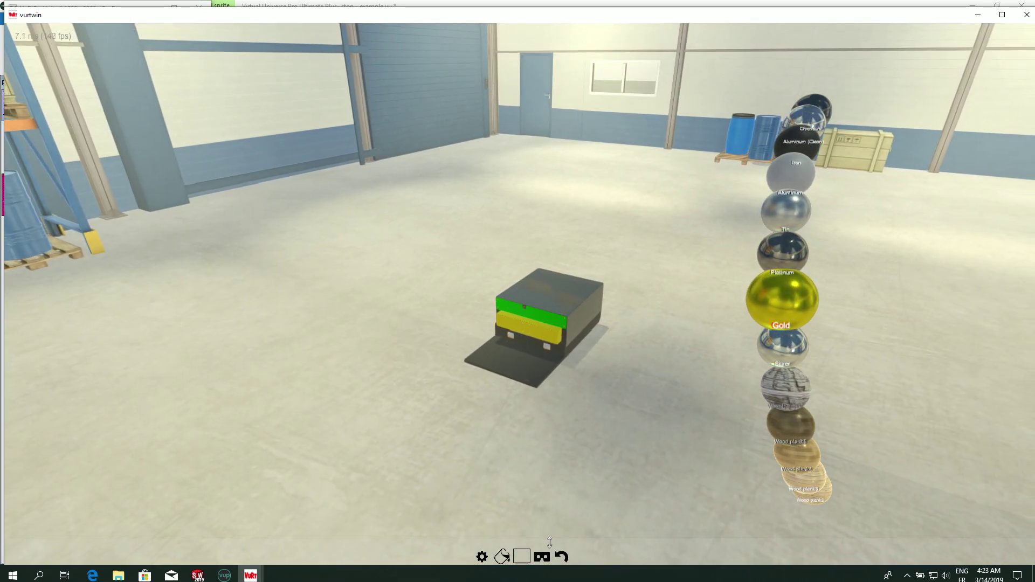
{"action": "left_click", "coordinate": [502, 557]}
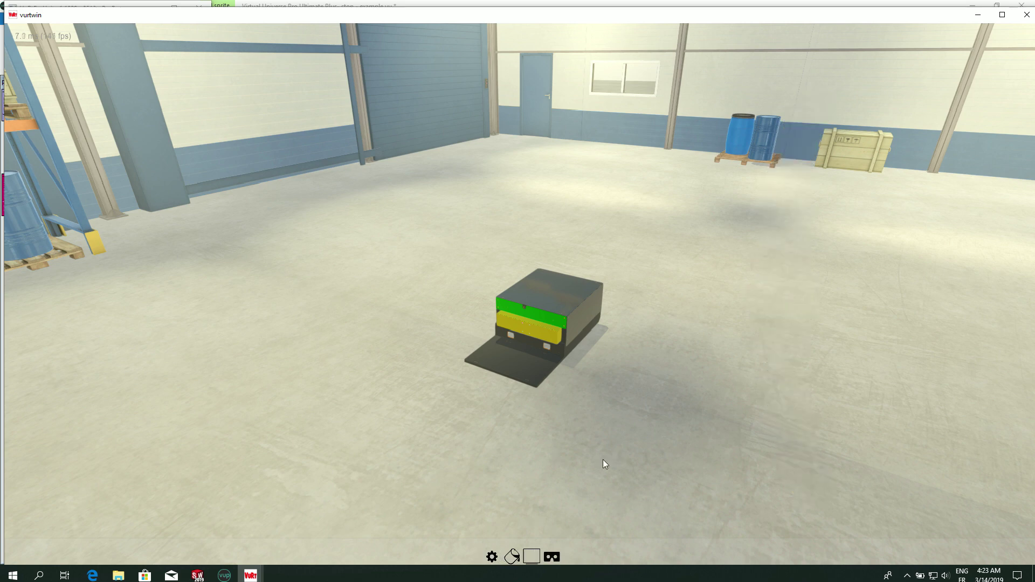
Apply Aluminum to the green front panel.
{"action": "scroll", "coordinate": [578, 409], "scroll_direction": "up", "scroll_amount": 3}
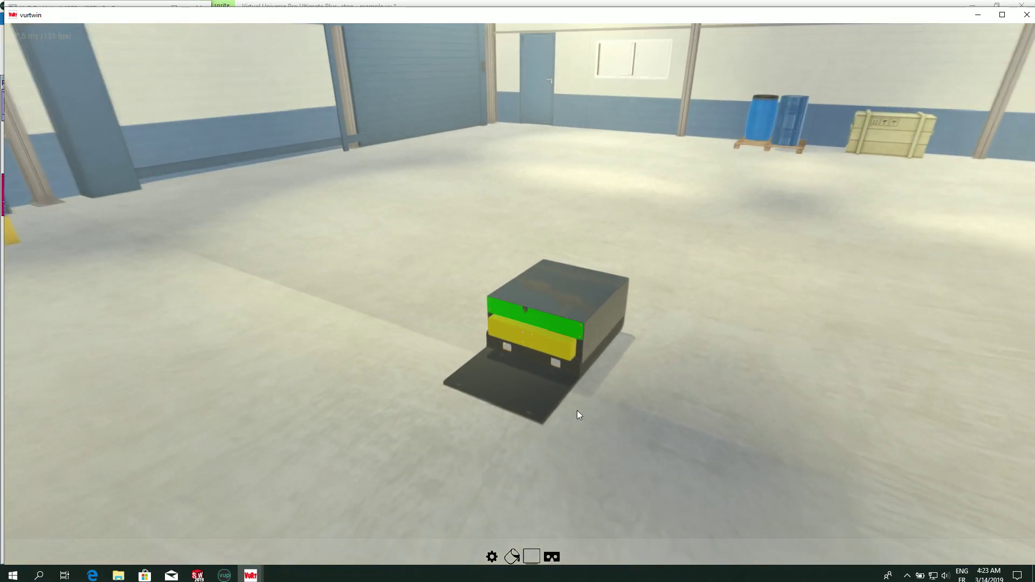
{"action": "left_click_drag", "start_coordinate": [571, 423], "coordinate": [450, 399]}
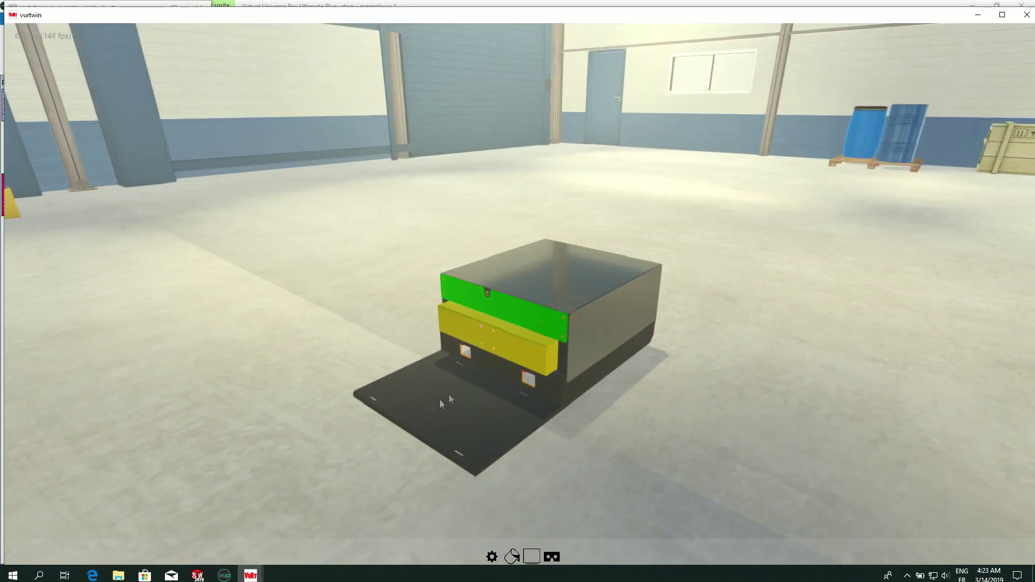
{"action": "left_click", "coordinate": [512, 556]}
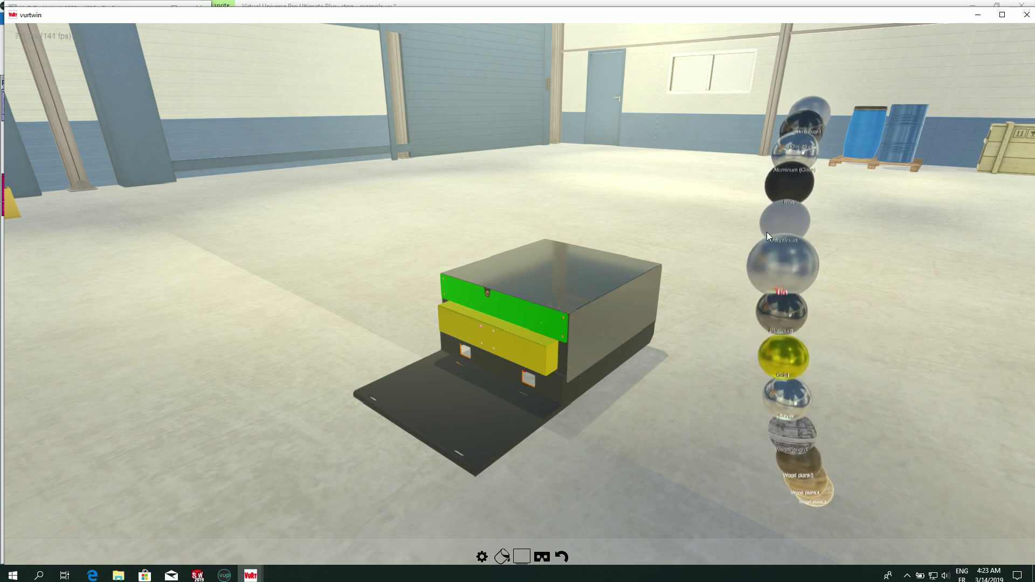
{"action": "left_click_drag", "start_coordinate": [767, 231], "coordinate": [542, 319]}
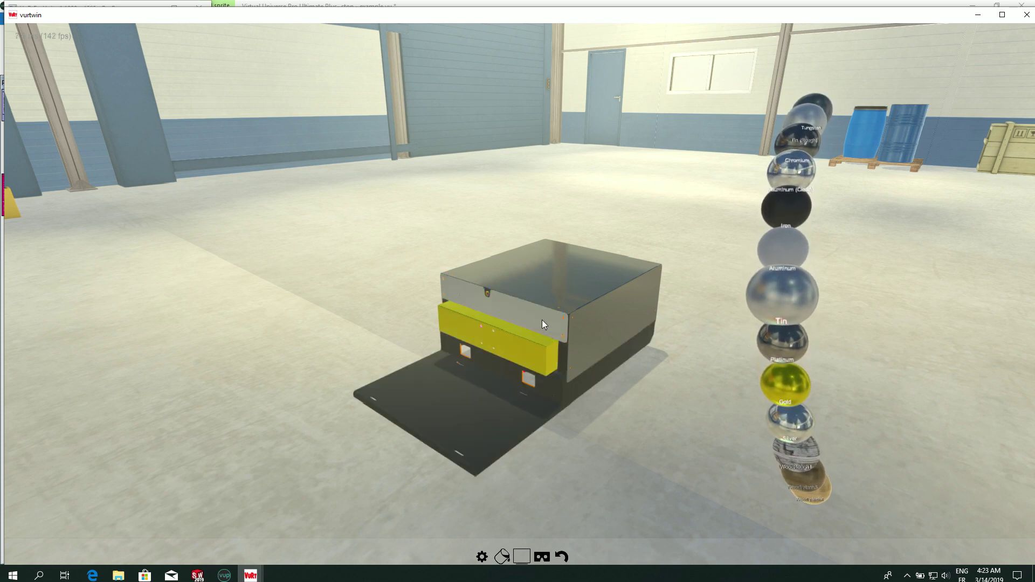
{"action": "left_click", "coordinate": [501, 556]}
{"action": "left_click_drag", "start_coordinate": [350, 496], "coordinate": [674, 373]}
{"action": "scroll", "coordinate": [675, 373], "scroll_direction": "up", "scroll_amount": 3}
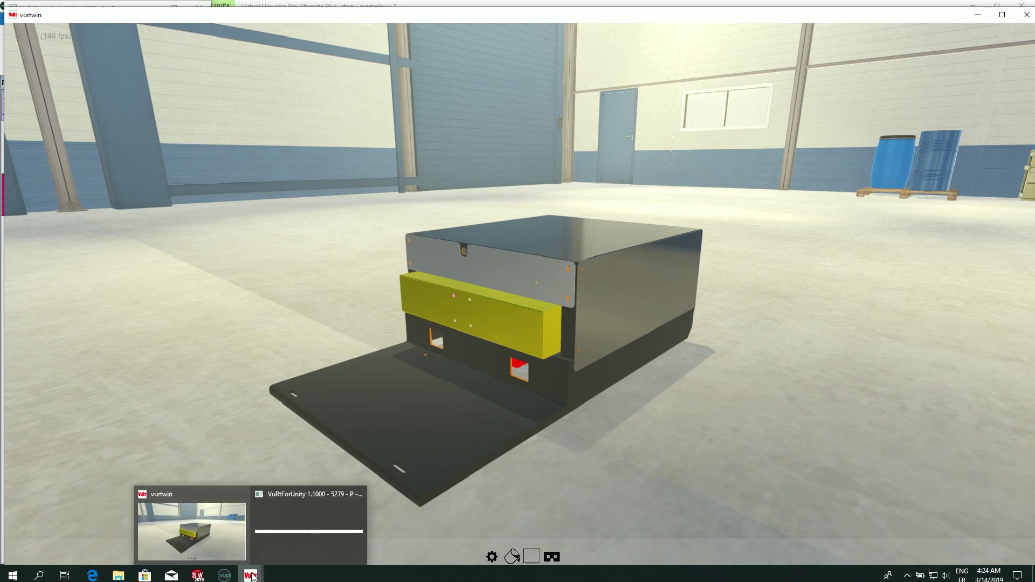
Start the simulation in the editor, then click the cart in the player to slide the drawer out.
{"action": "left_click", "coordinate": [225, 577]}
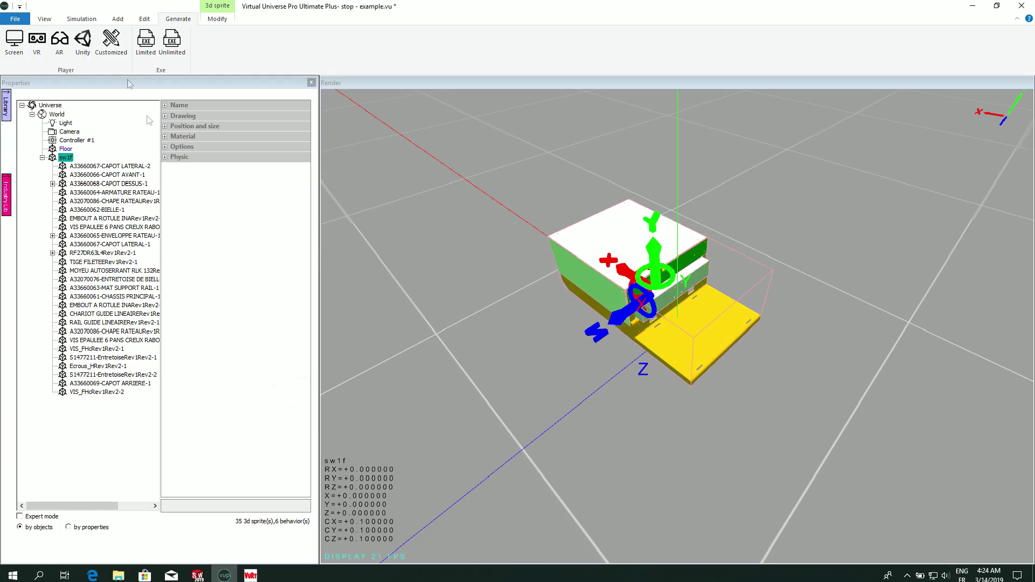
{"action": "left_click", "coordinate": [82, 19]}
{"action": "left_click", "coordinate": [14, 40]}
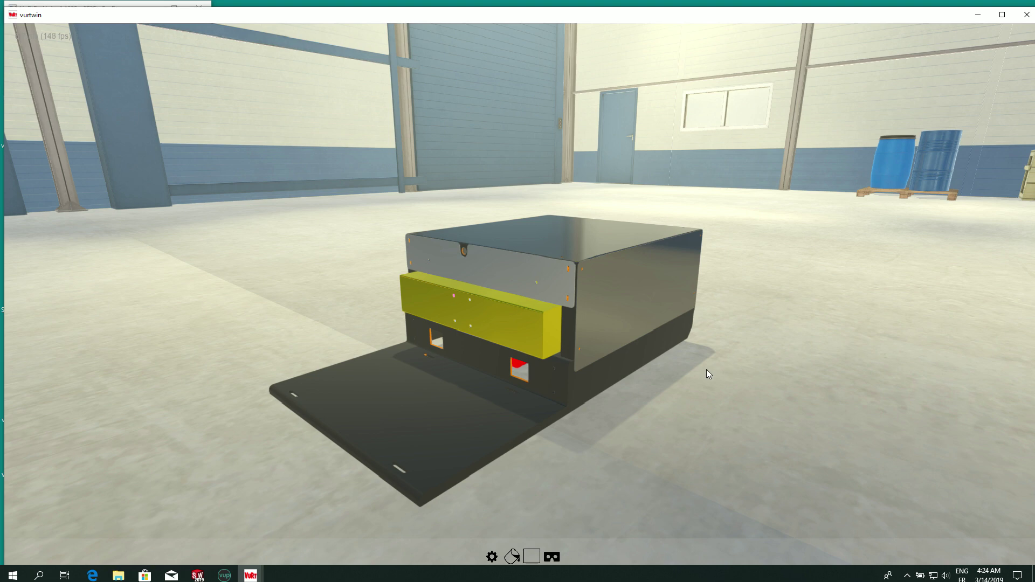
{"action": "left_click_drag", "start_coordinate": [670, 408], "coordinate": [580, 357]}
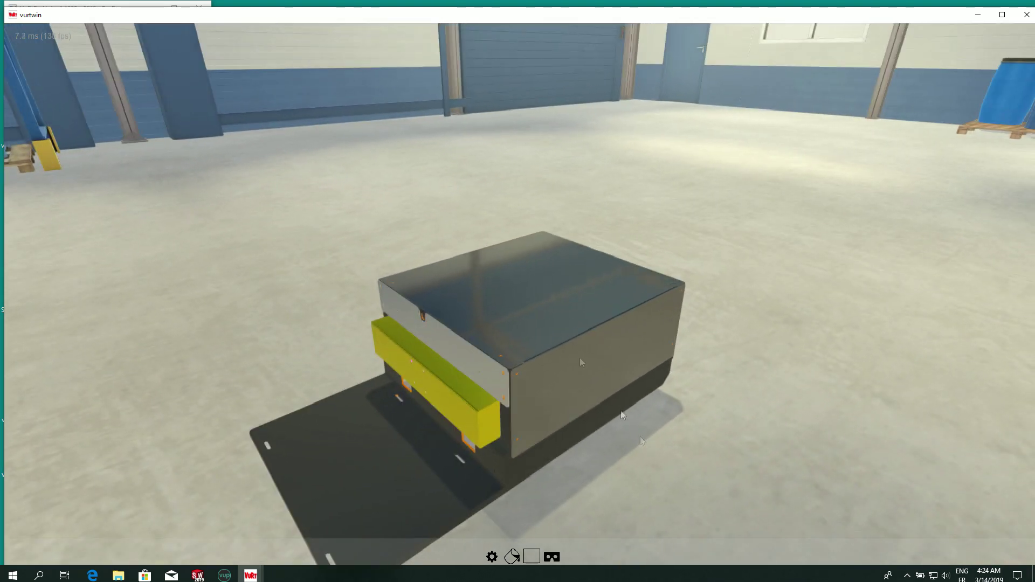
{"action": "left_click", "coordinate": [527, 299]}
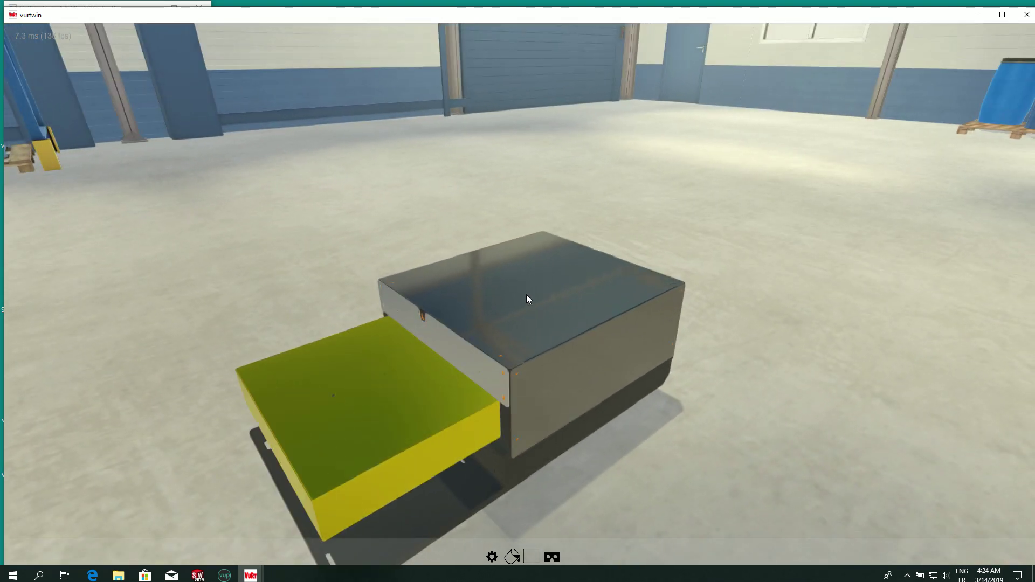